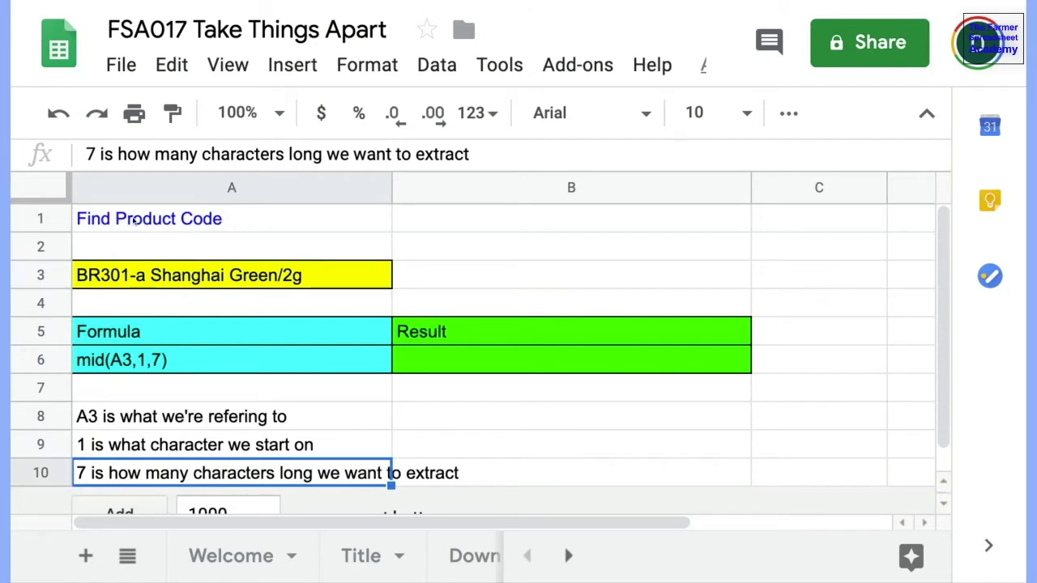
Highlight the seven-character product code BR301-a within the text in cell A3 to examine its extent.
double_click(79, 274)
click(80, 275)
key(shift+Right)
key(shift+Right)
key(shift+Right)
key(shift+Right)
key(shift+Right)
key(shift+Right)
key(shift+Right)
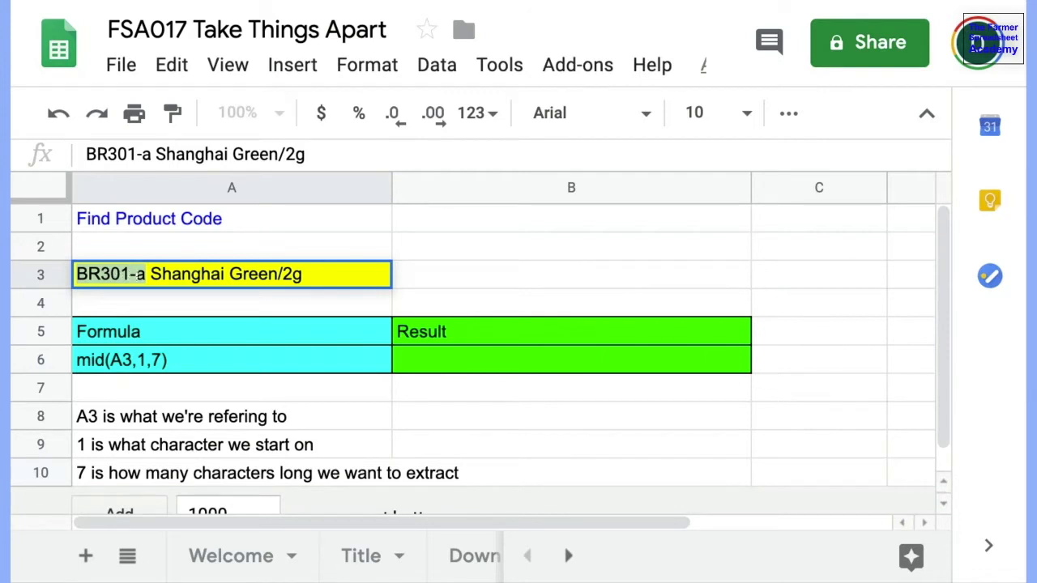
Copy the formula text from A6 and enter it as a working formula, =mid(A3,1,7), in result cell B6.
click(325, 361)
key(ctrl+c)
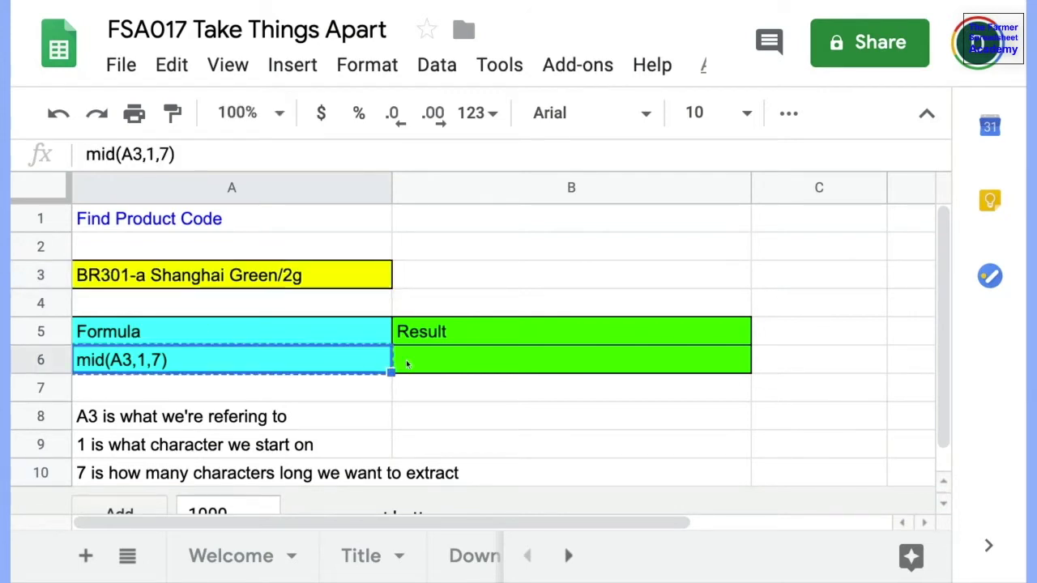
click(407, 364)
text(=)
key(ctrl+v)
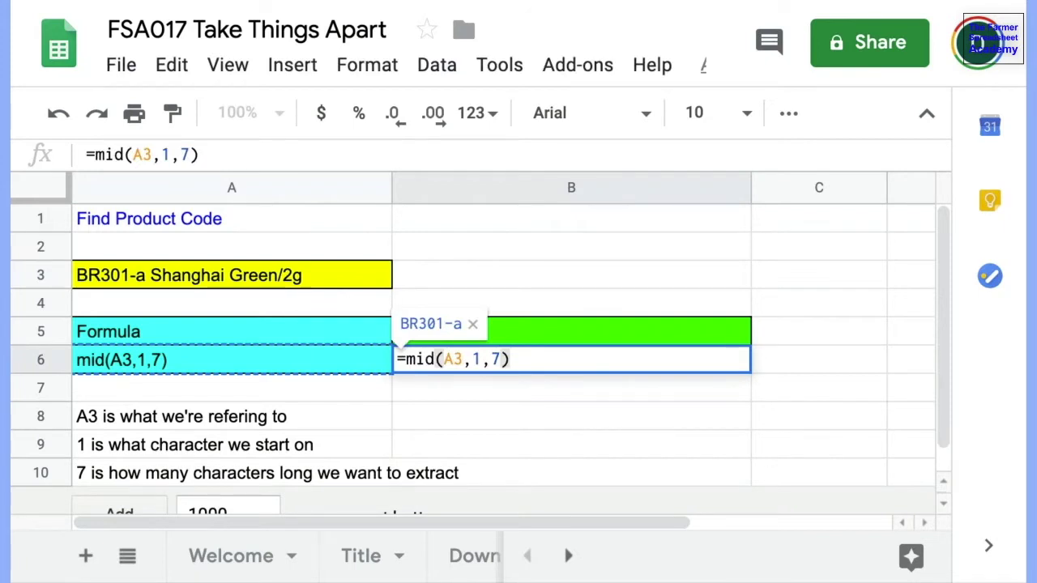
key(Return)
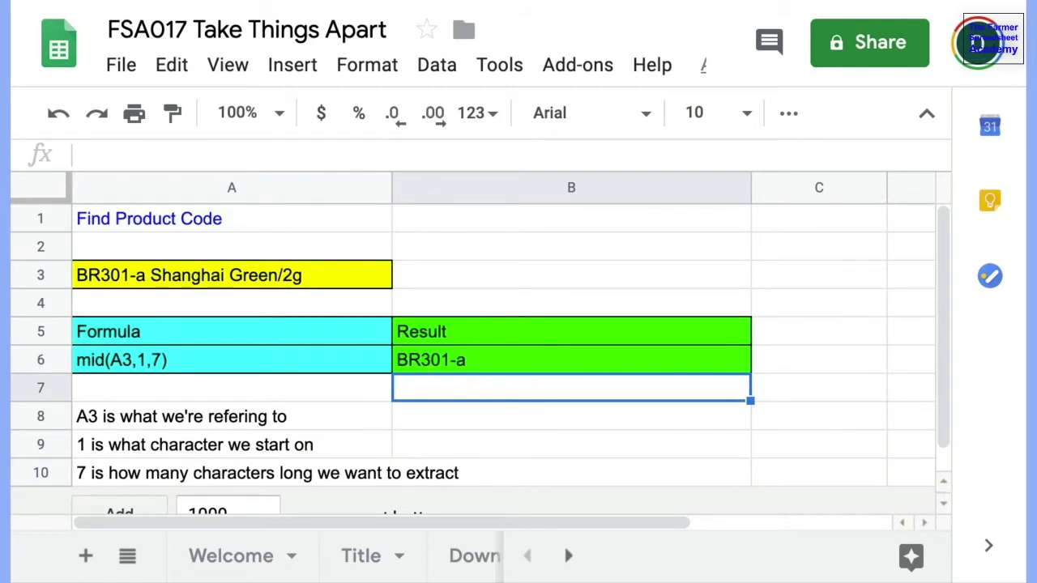
Switch to the Find Name sheet and select formula text A30 in the "#1 Determine Length for MID formula" section.
scroll(418, 558, right, 5)
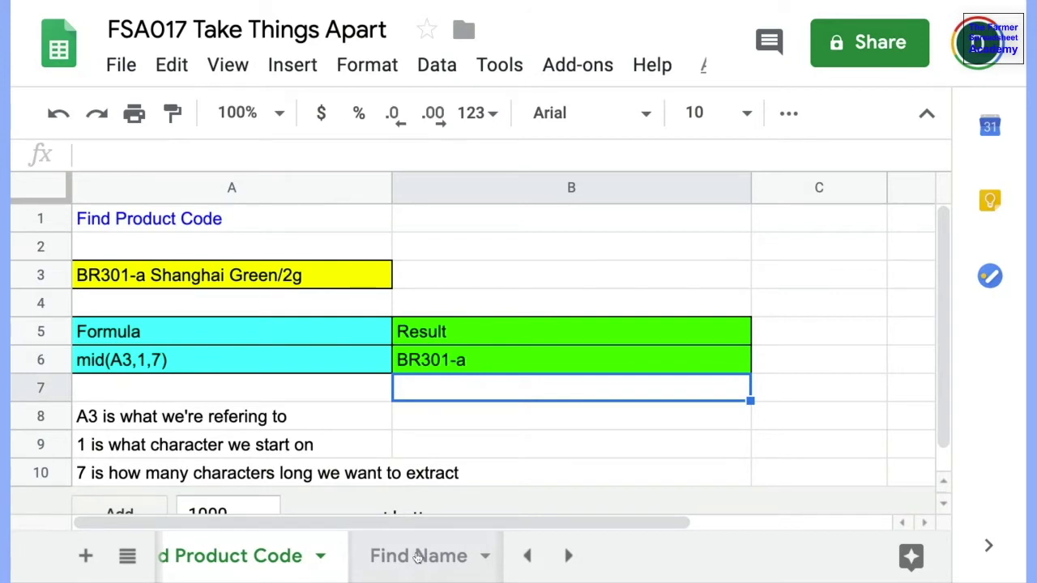
click(417, 558)
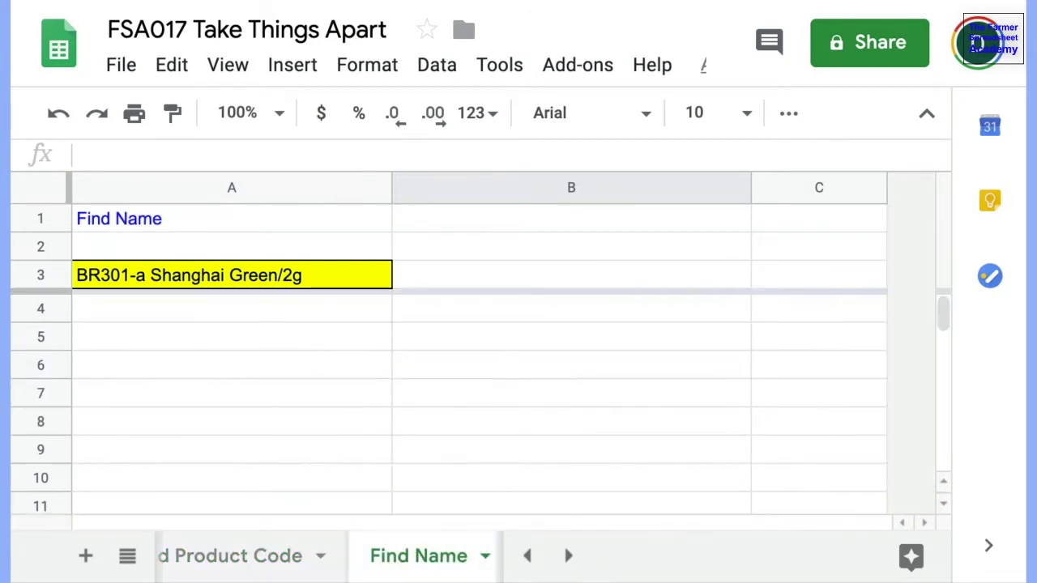
click(272, 277)
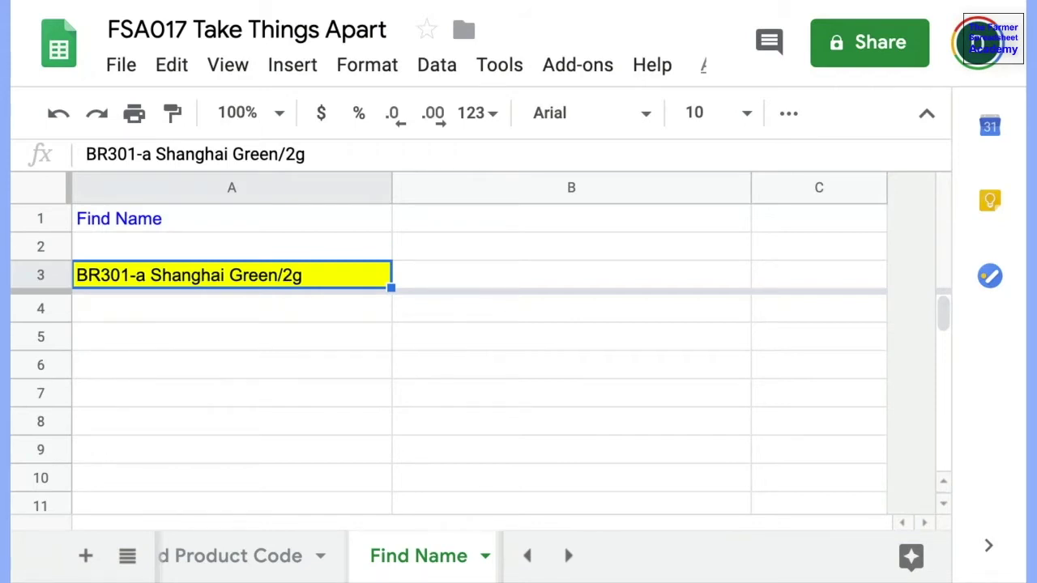
scroll(478, 405, down, 8)
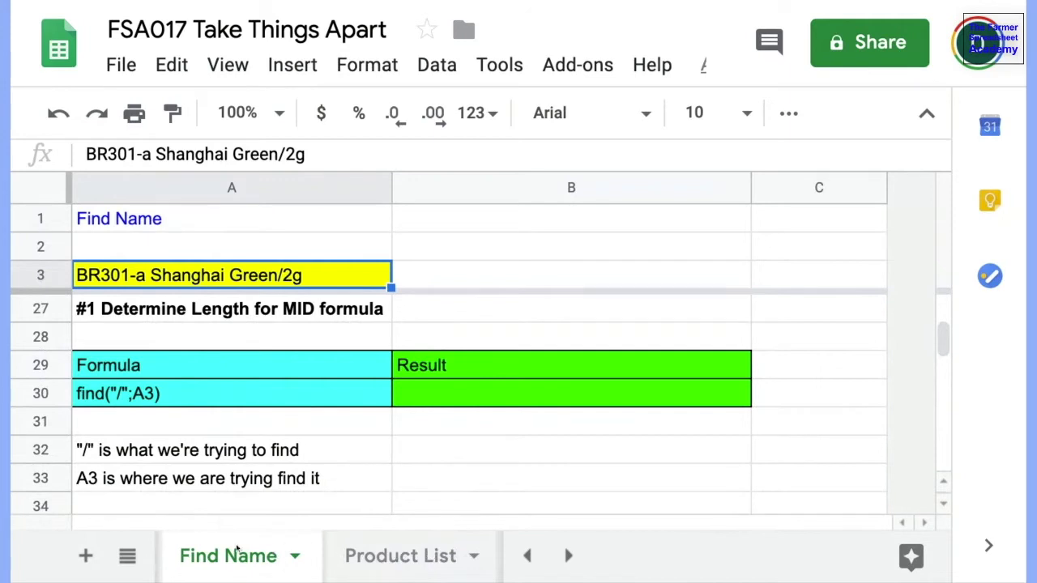
click(127, 397)
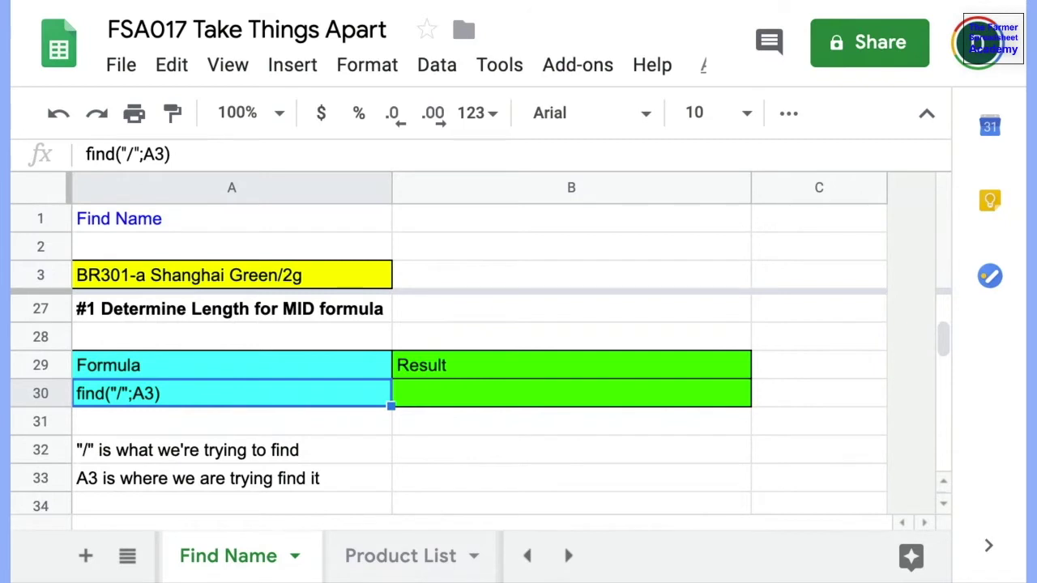
Enter =find("/",A3) in result cell B30 and check it against the product text in A3.
key(Right)
text(=)
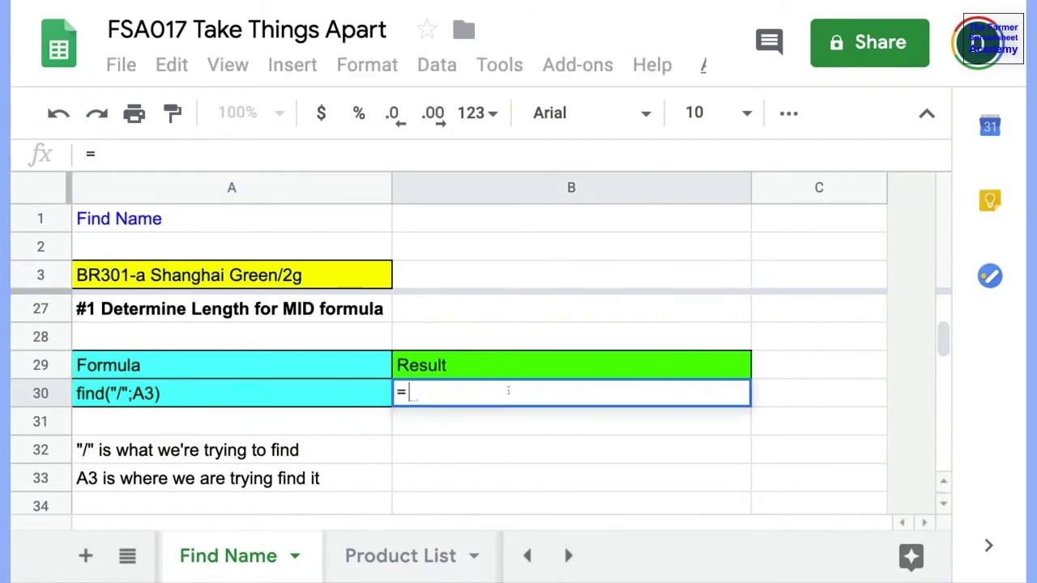
text(find()
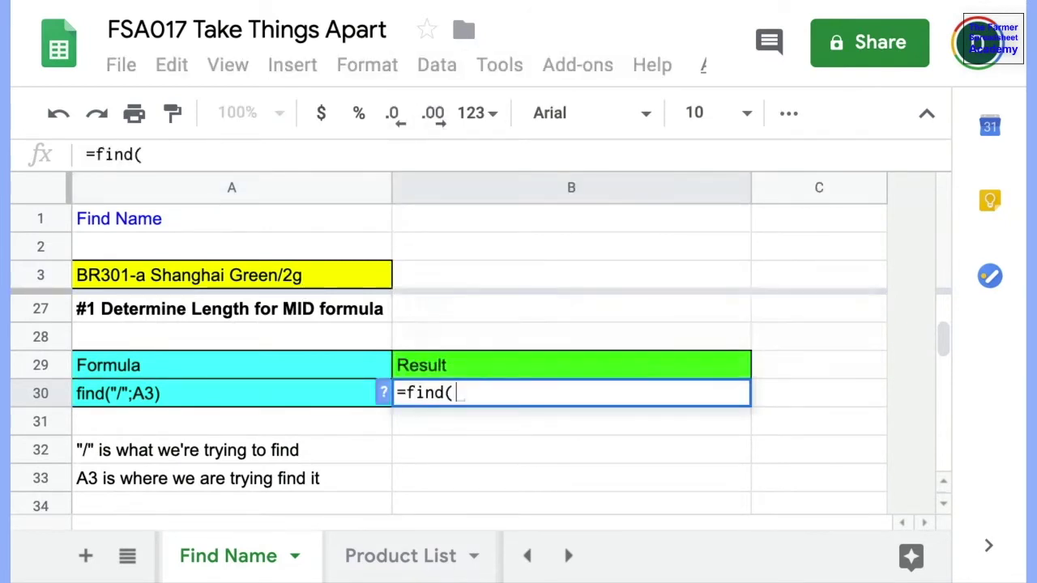
text("/)
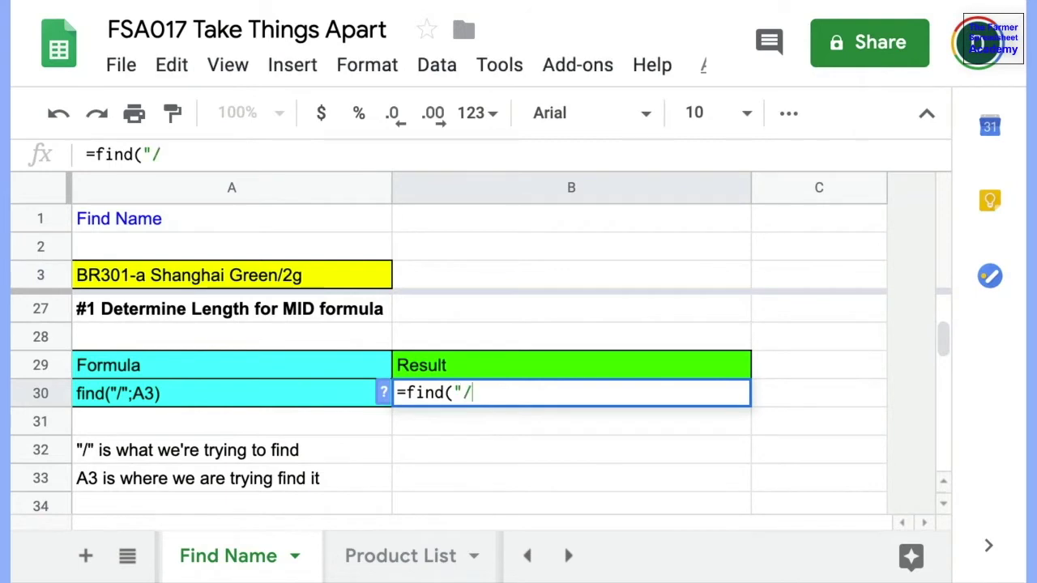
text(",)
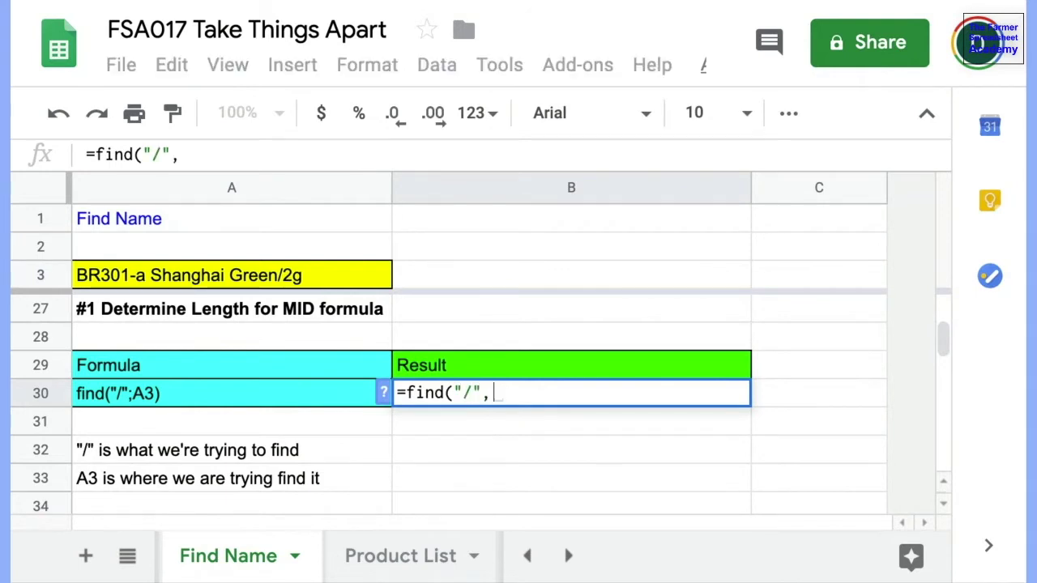
click(315, 276)
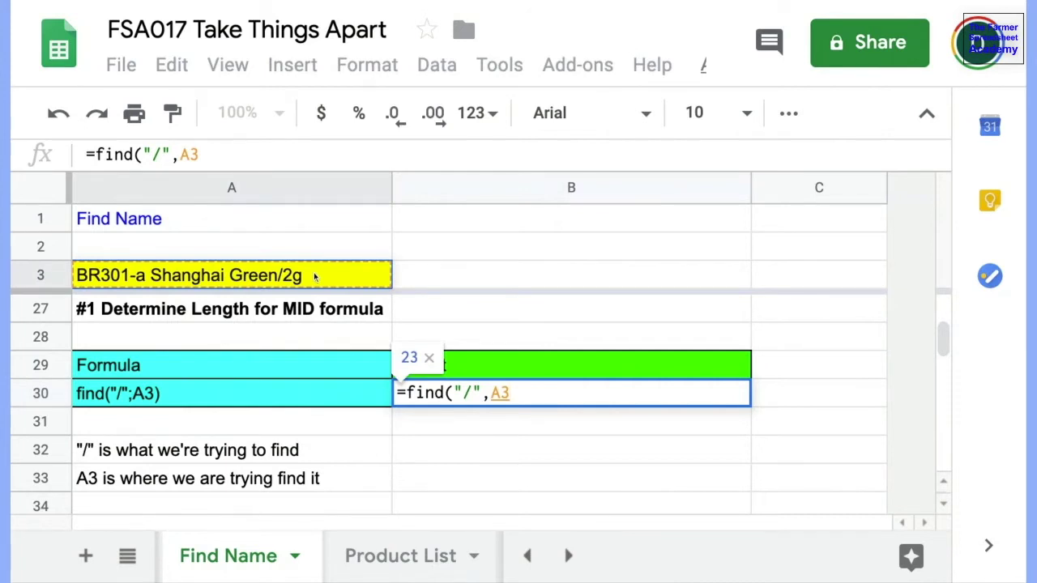
text())
key(Return)
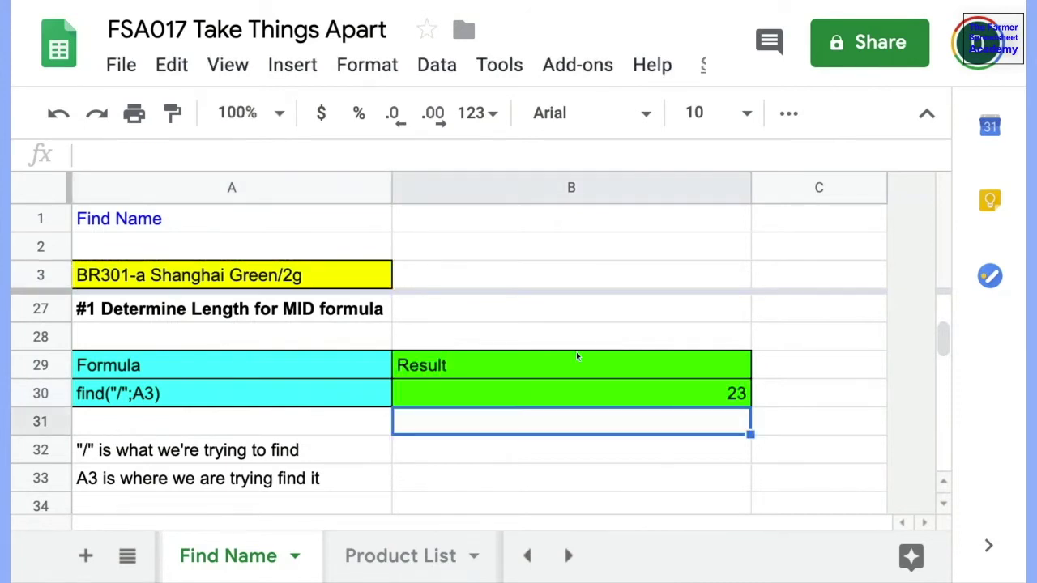
click(713, 395)
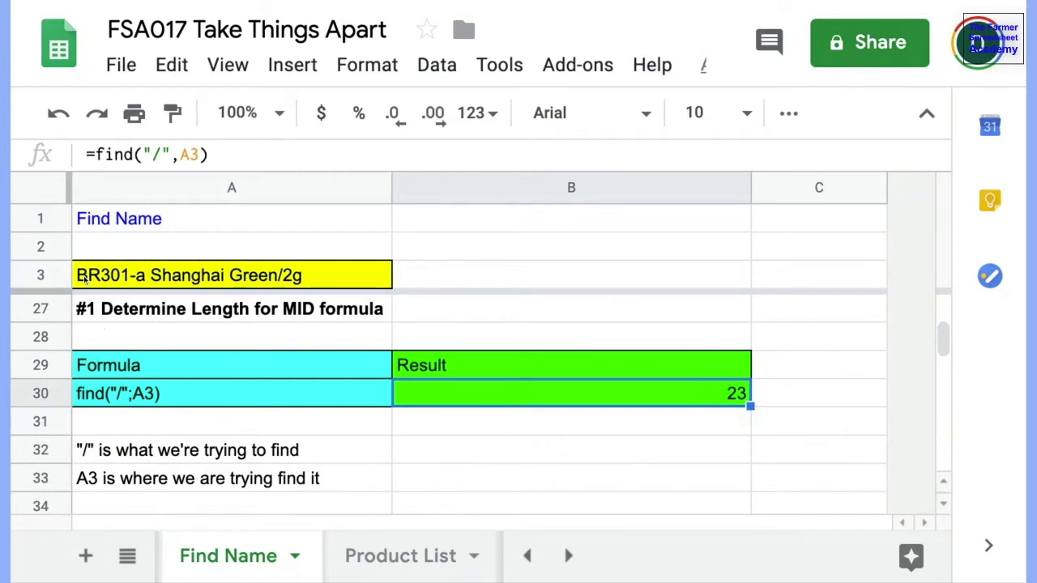
click(284, 277)
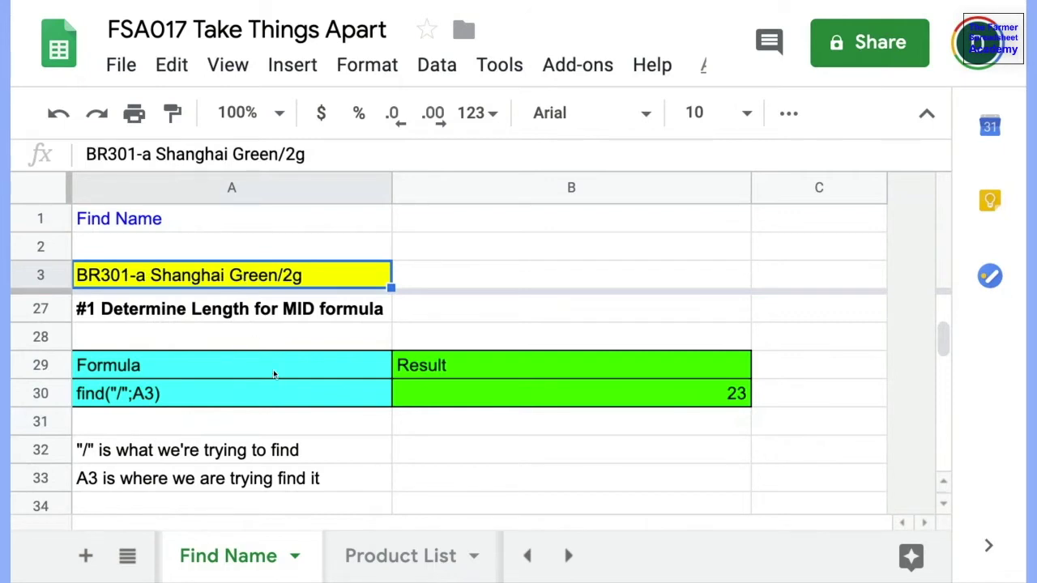
Examine the formula text in A51 under "#2 Plug length in MID formula" and the A3 text it refers to.
scroll(273, 369, down, 6)
scroll(273, 369, down, 1)
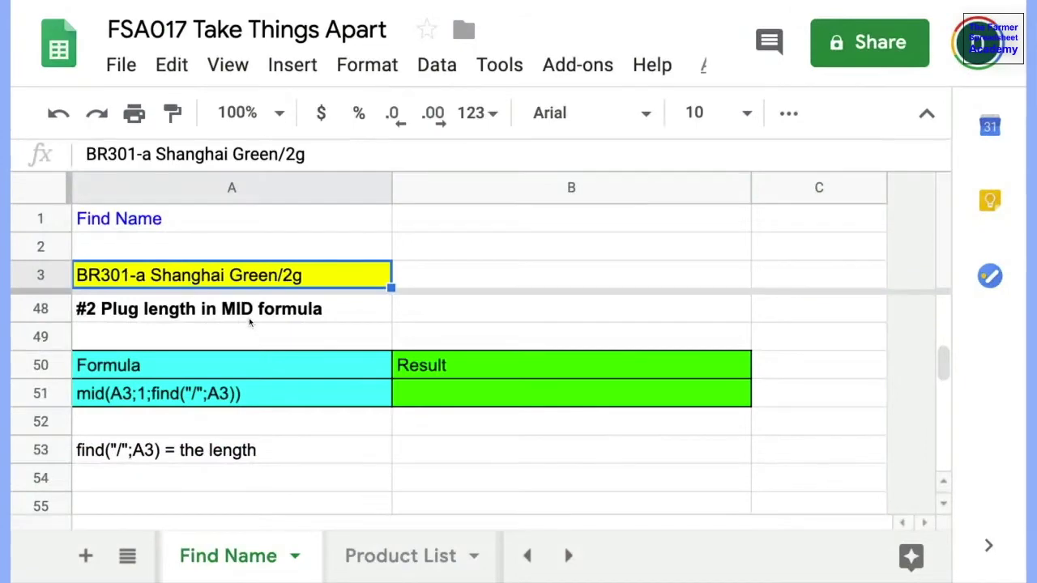
click(98, 397)
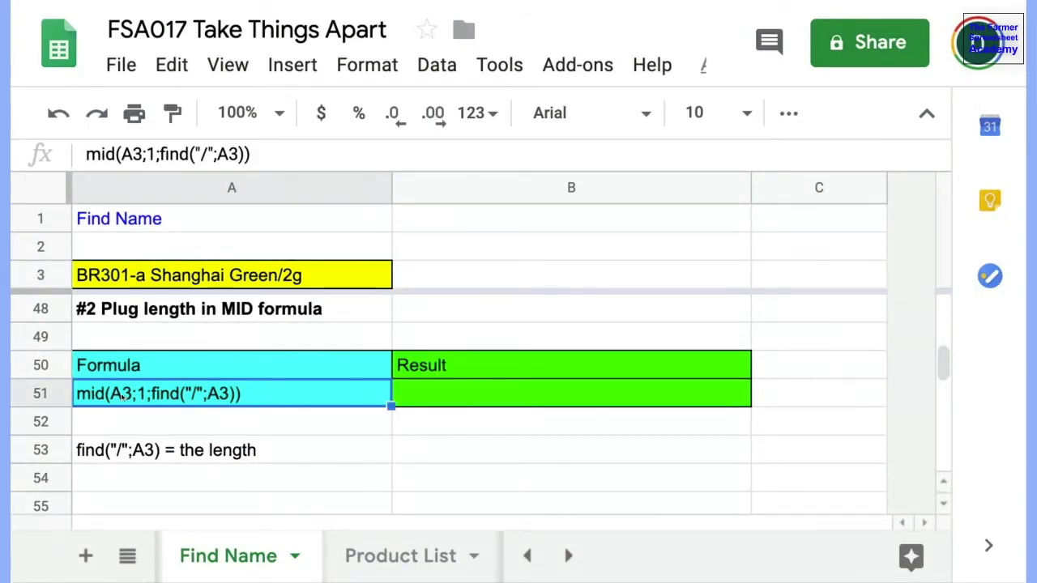
click(162, 278)
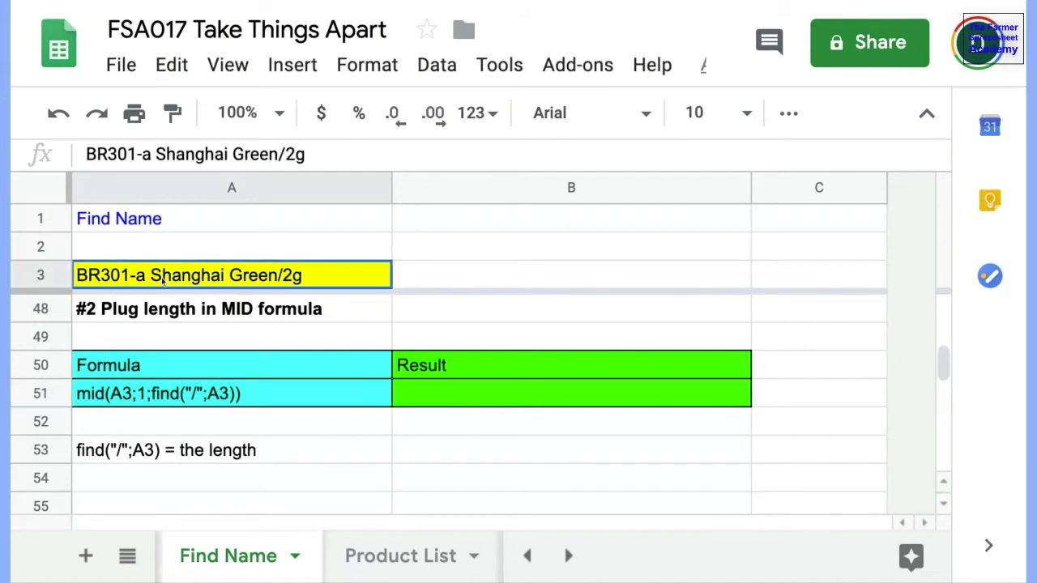
click(142, 396)
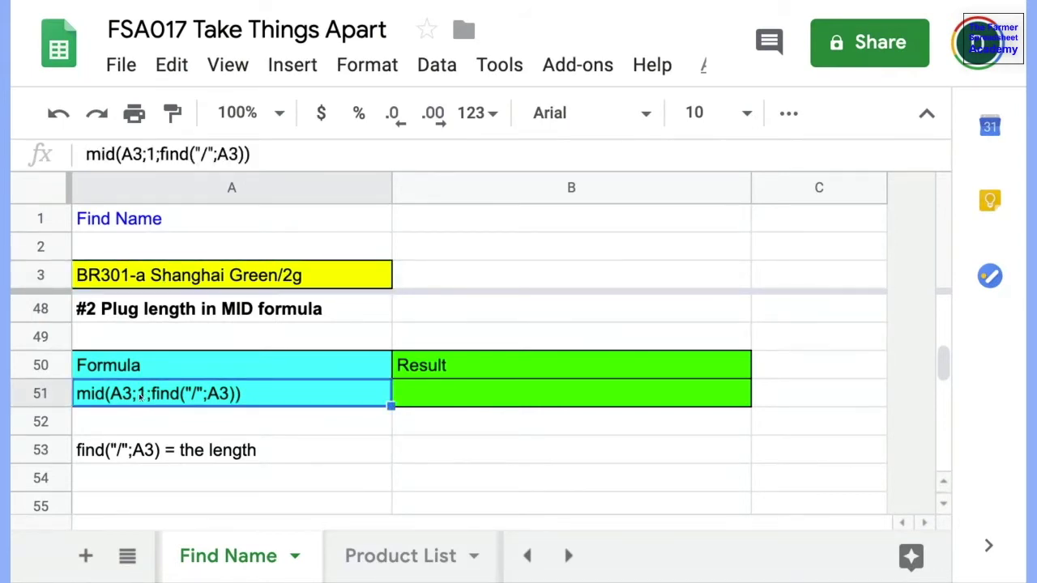
double_click(153, 396)
key(Escape)
Enter =mid(A3,1,find("/",A3)) in result cell B51, using the nested find as the extraction length.
click(465, 404)
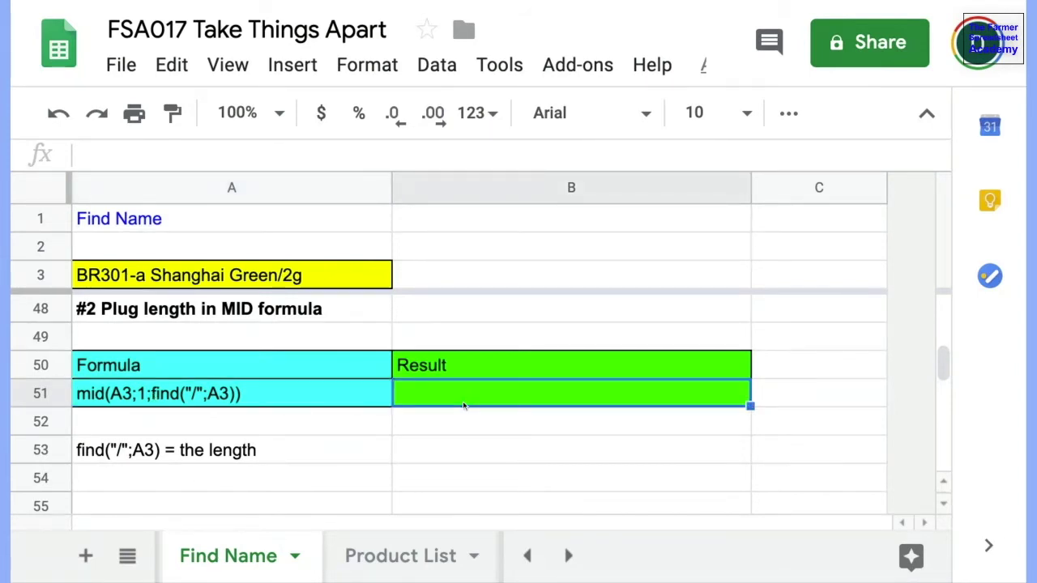
text(=mid)
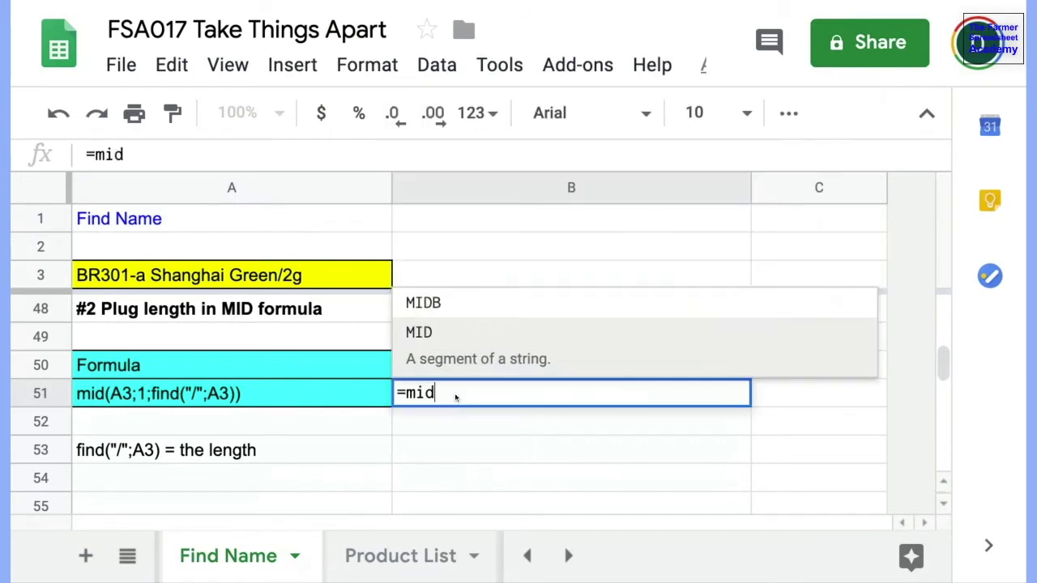
text(()
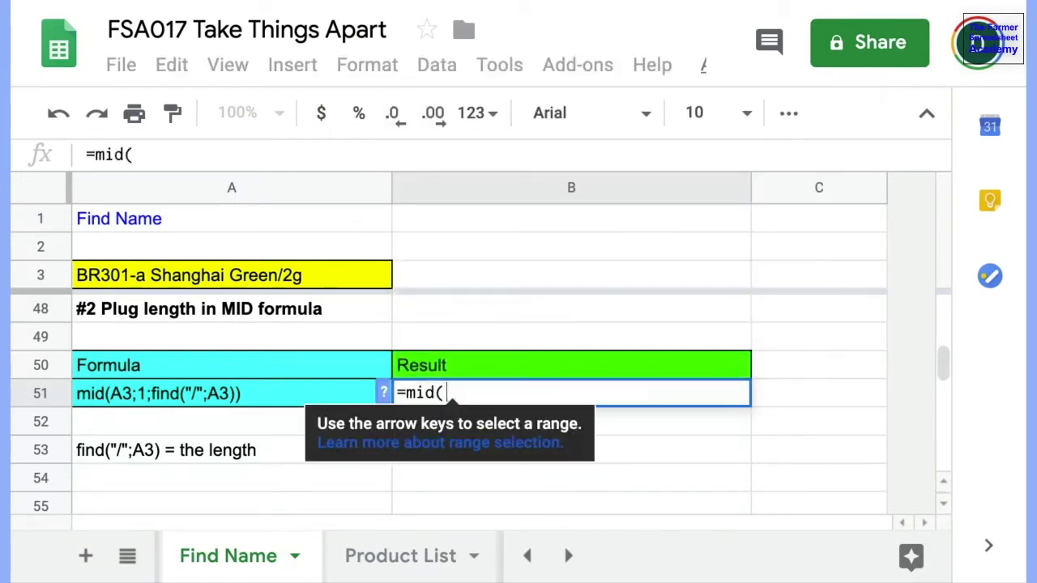
click(252, 275)
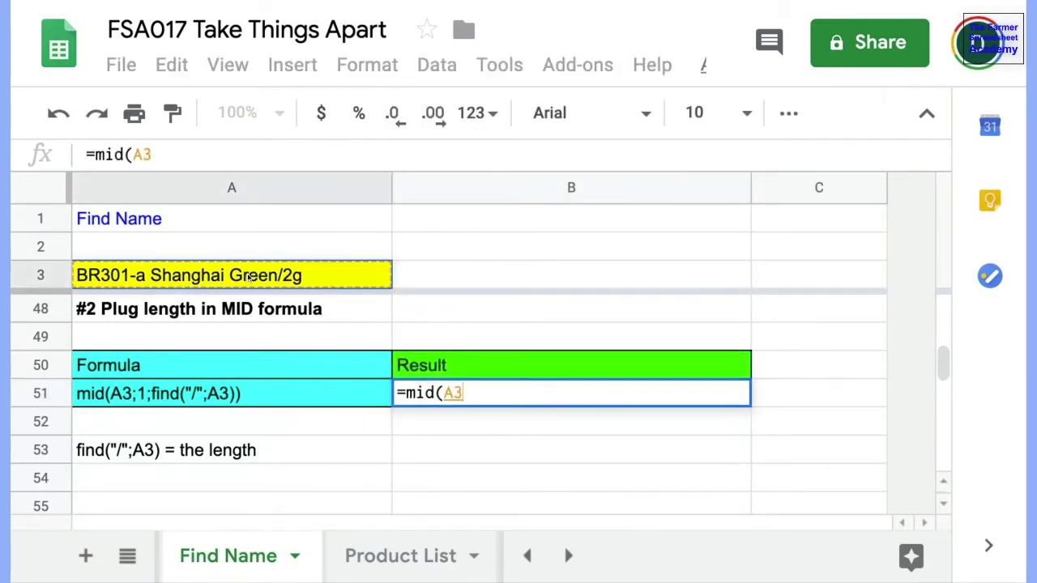
text(,1)
scroll(316, 347, down, 1)
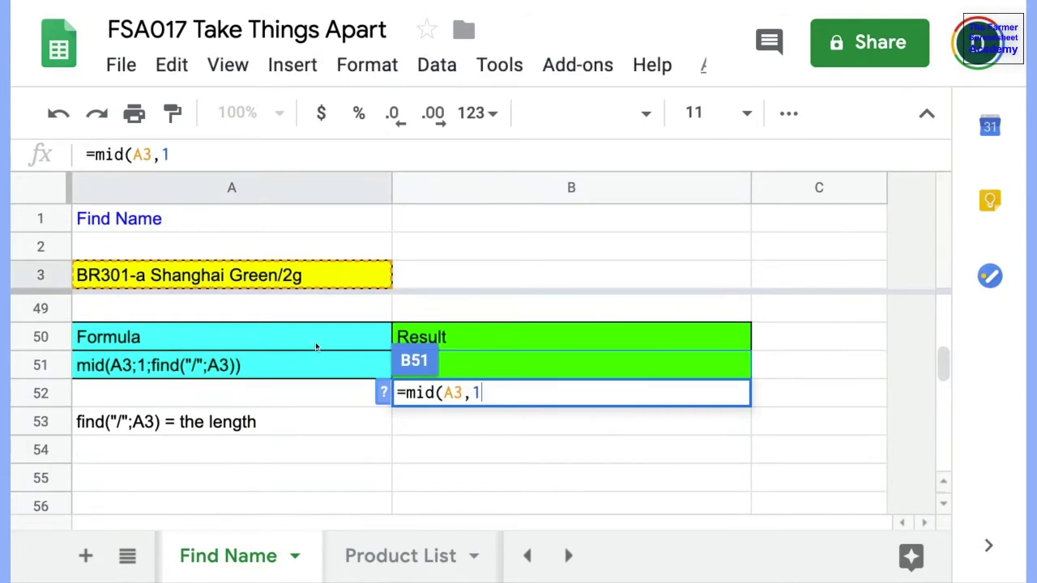
scroll(316, 346, up, 1)
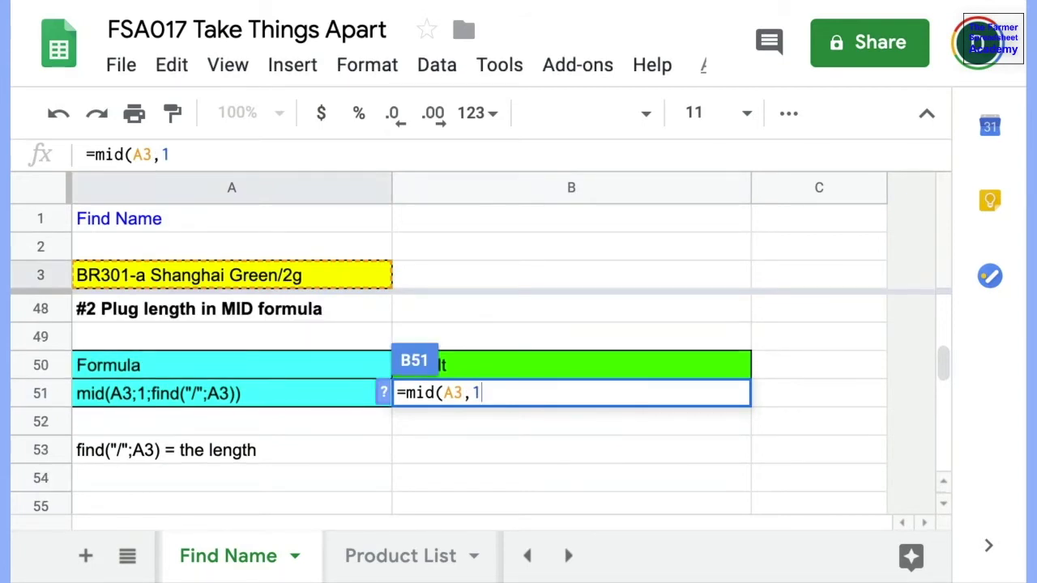
text(,)
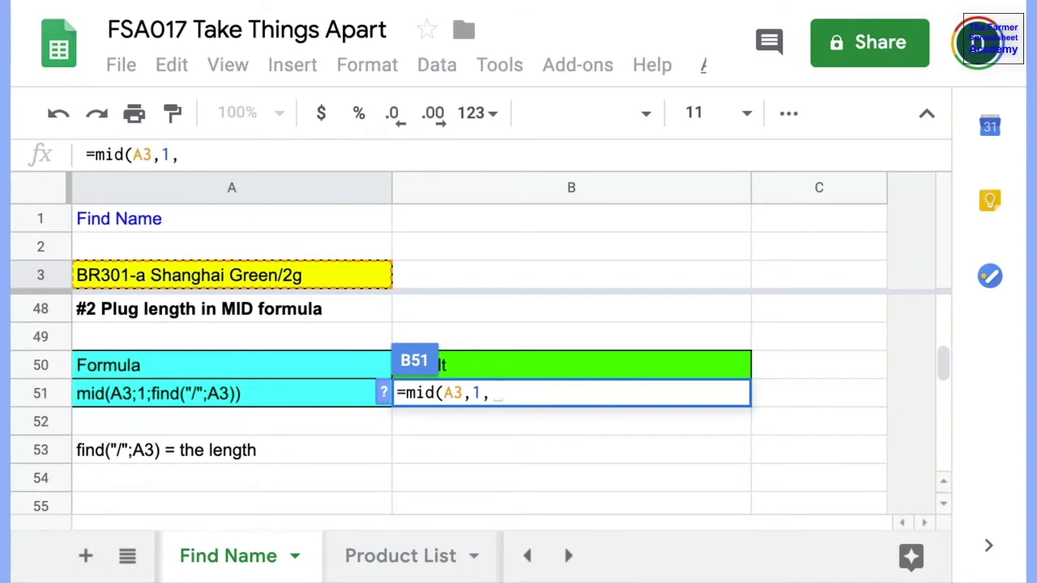
text(fi)
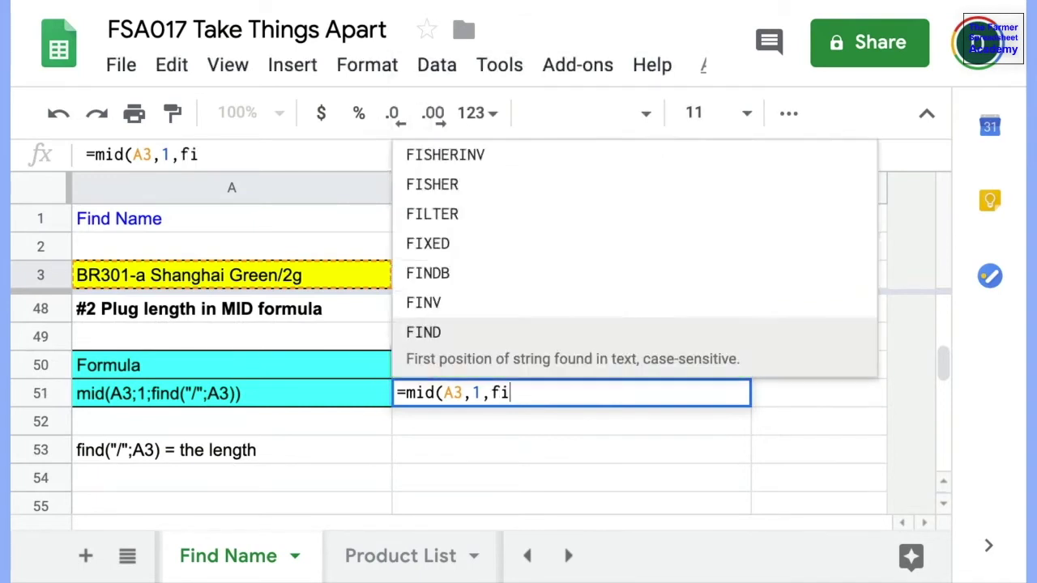
text(nd()
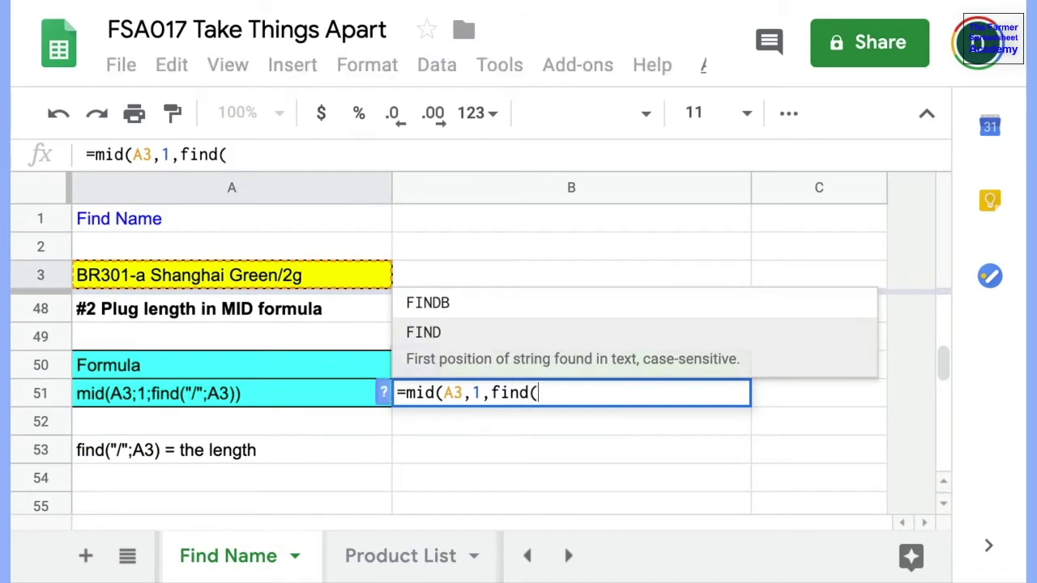
text("/)
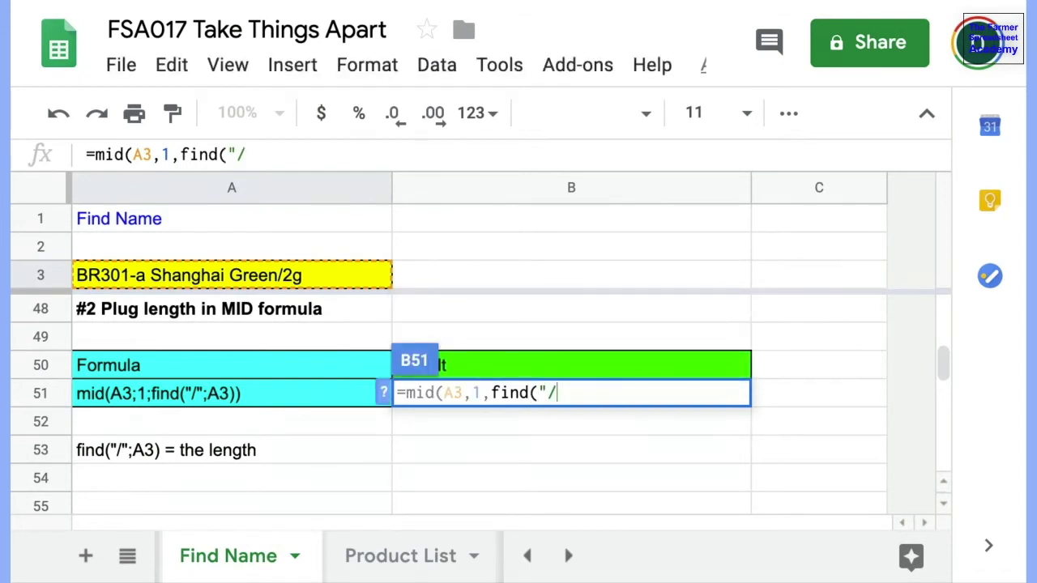
text(",)
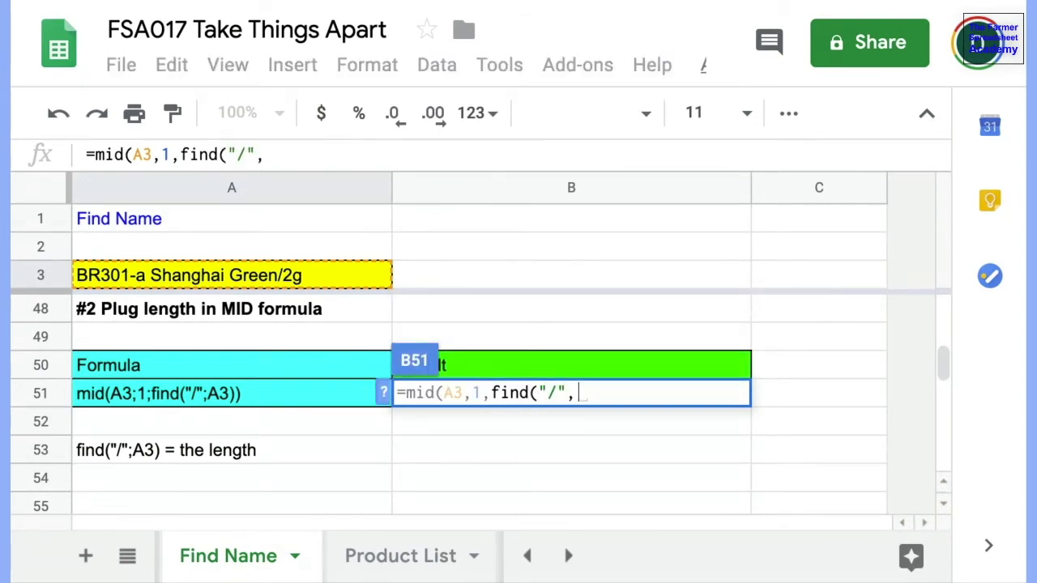
text(A3))
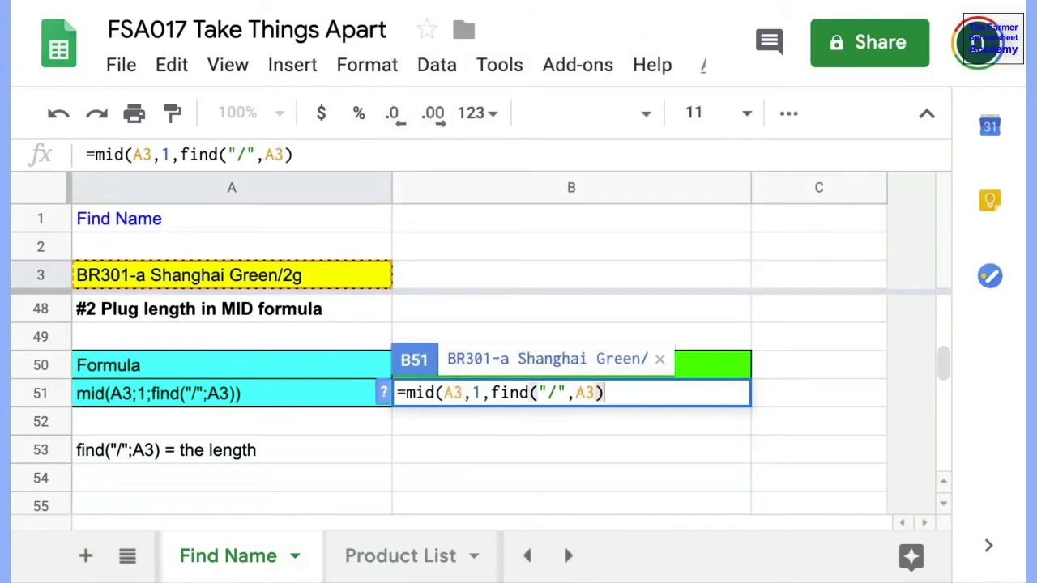
text())
key(Return)
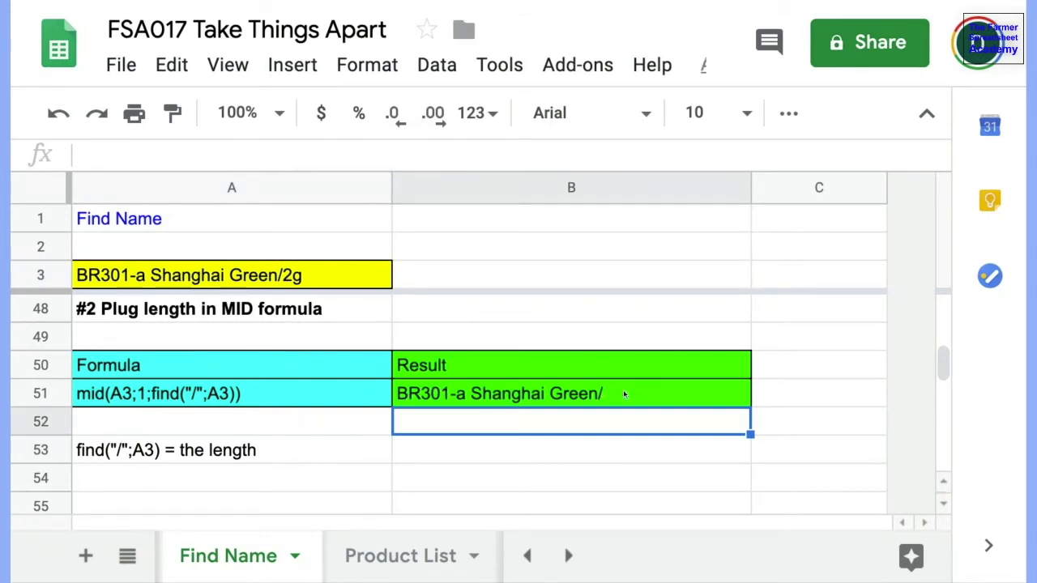
key(Down)
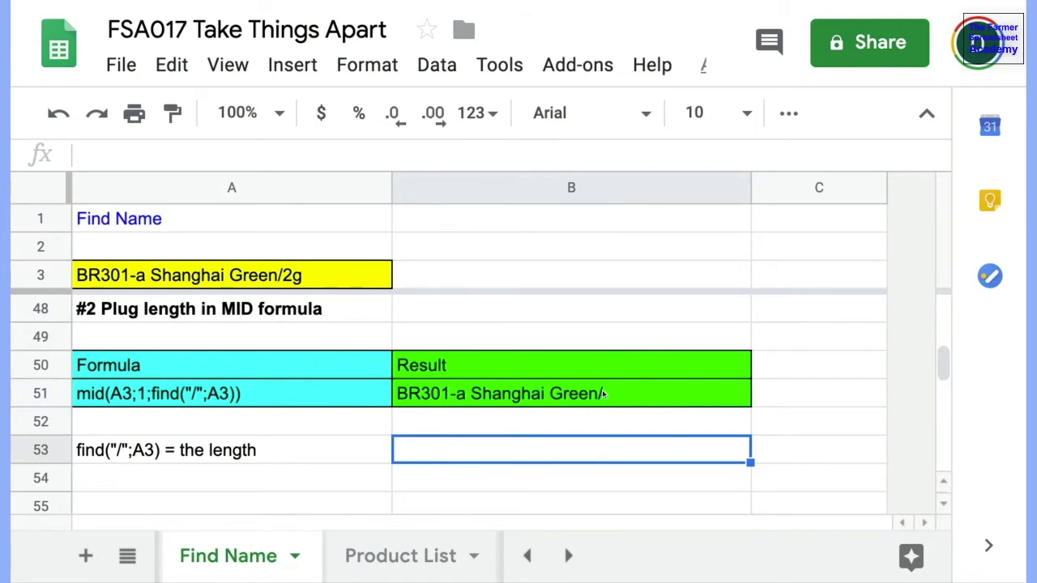
Enter =mid(A3,1,find("/",A3)-1) in result cell B75, using the formula text in A75.
scroll(602, 394, down, 7)
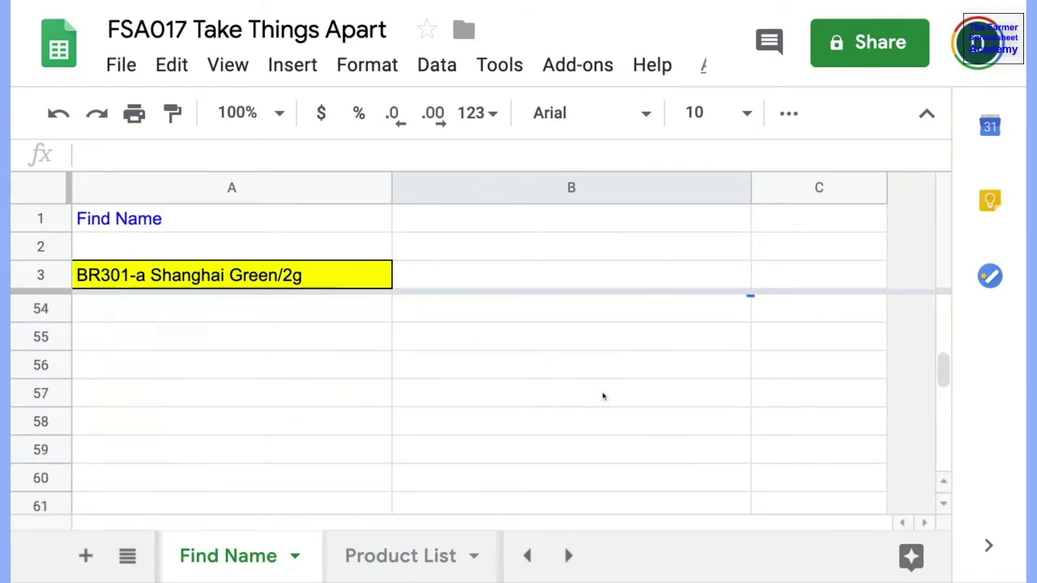
scroll(601, 398, down, 1)
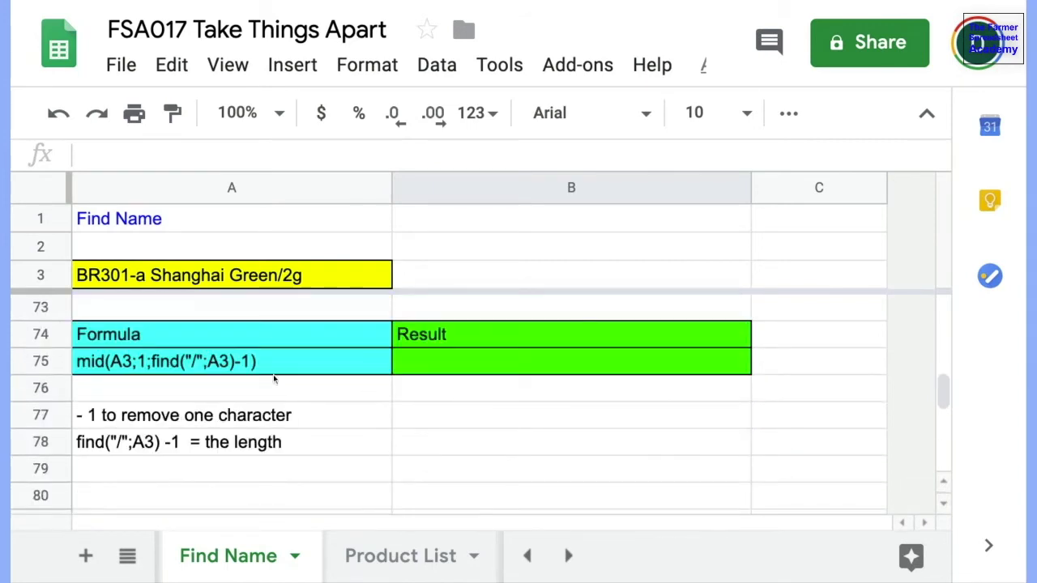
click(238, 367)
key(ctrl+c)
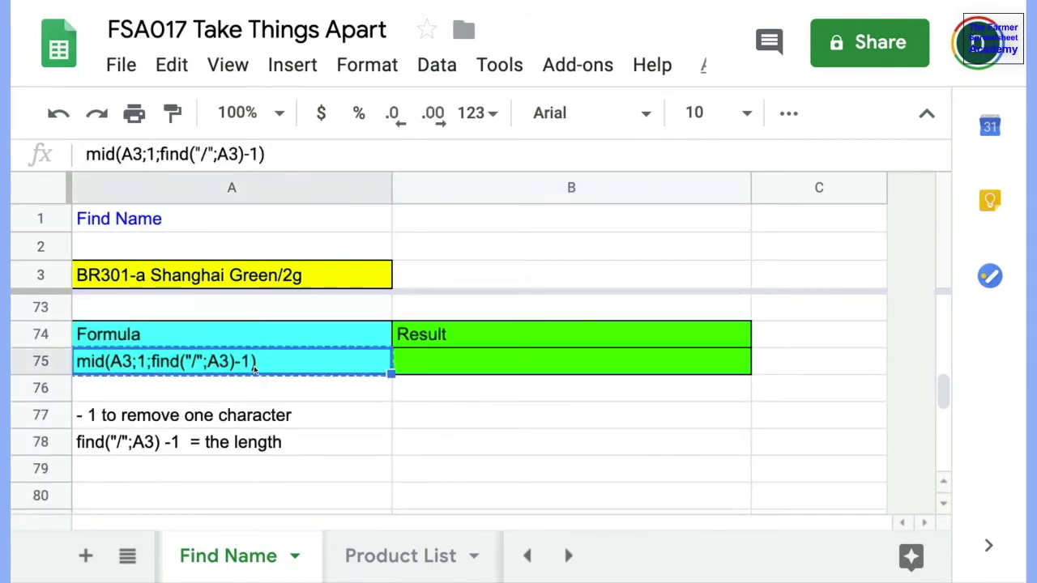
double_click(245, 363)
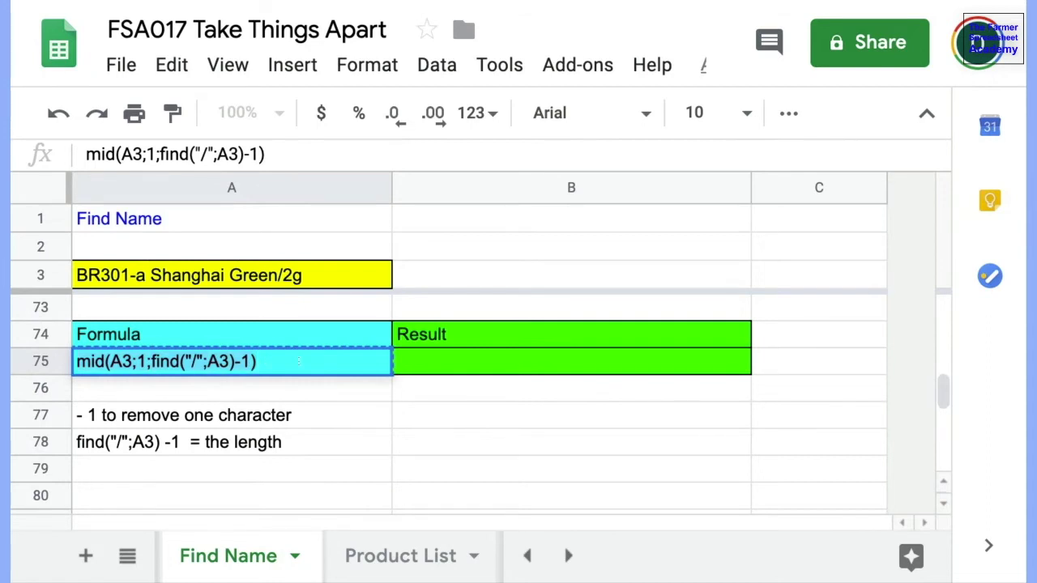
click(442, 361)
text(=)
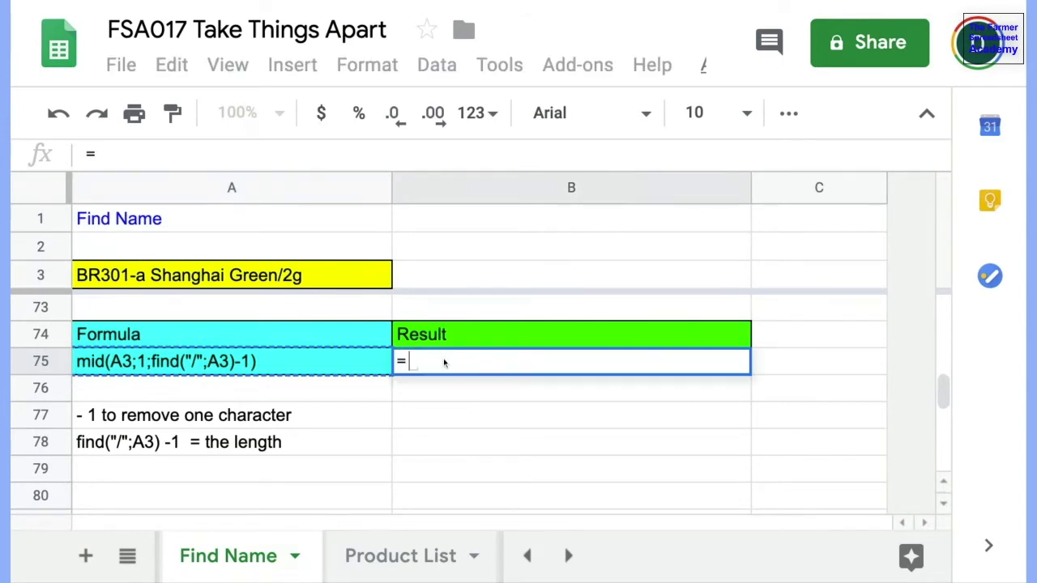
key(ctrl+v)
key(Return)
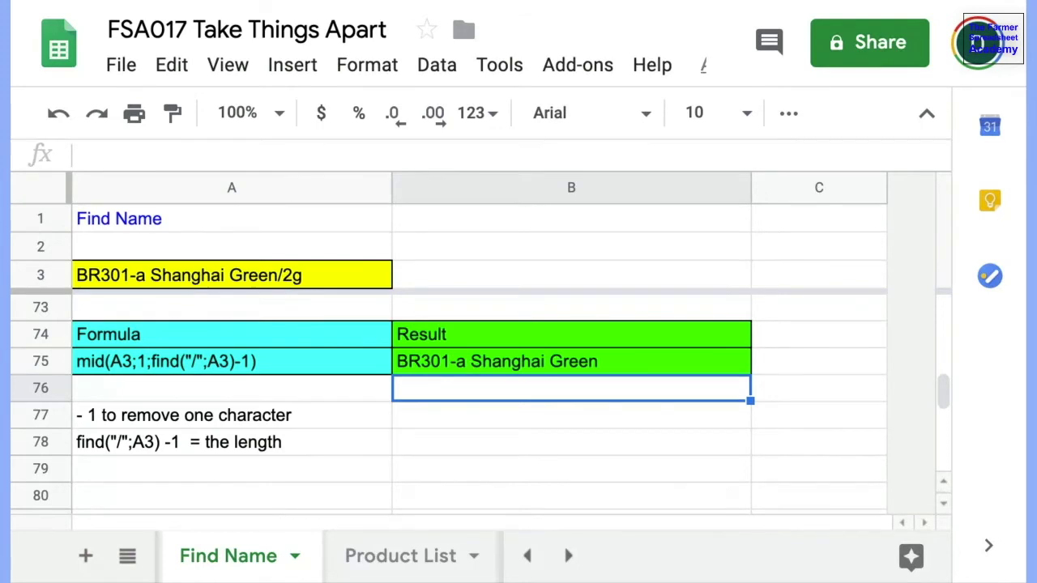
Enter =mid(A3,9,find("/",A3)-1) in result cell B103 under "#4 Start After Code" and compare it with the formula text in A103.
scroll(527, 414, down, 8)
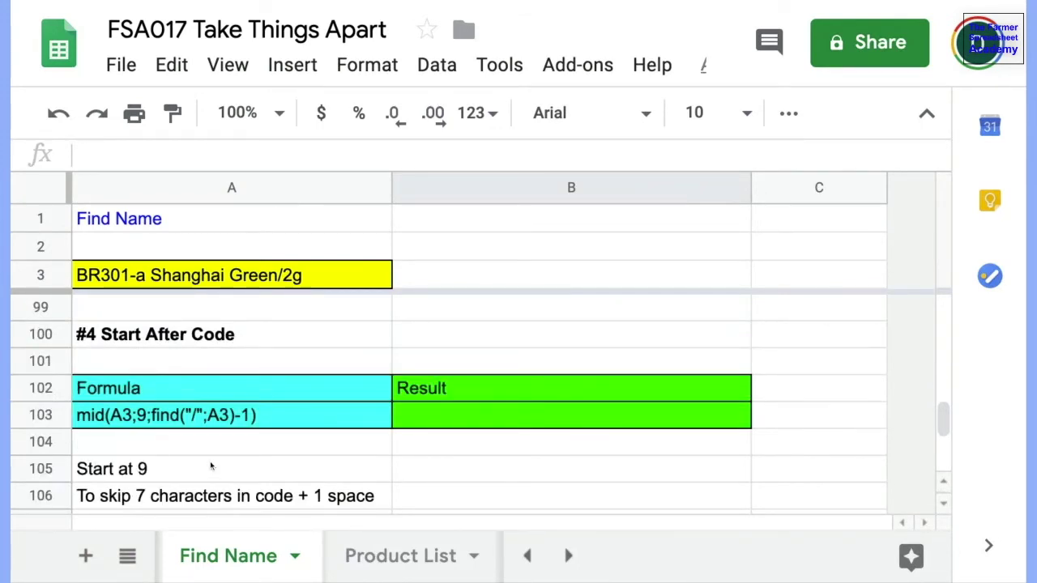
click(84, 282)
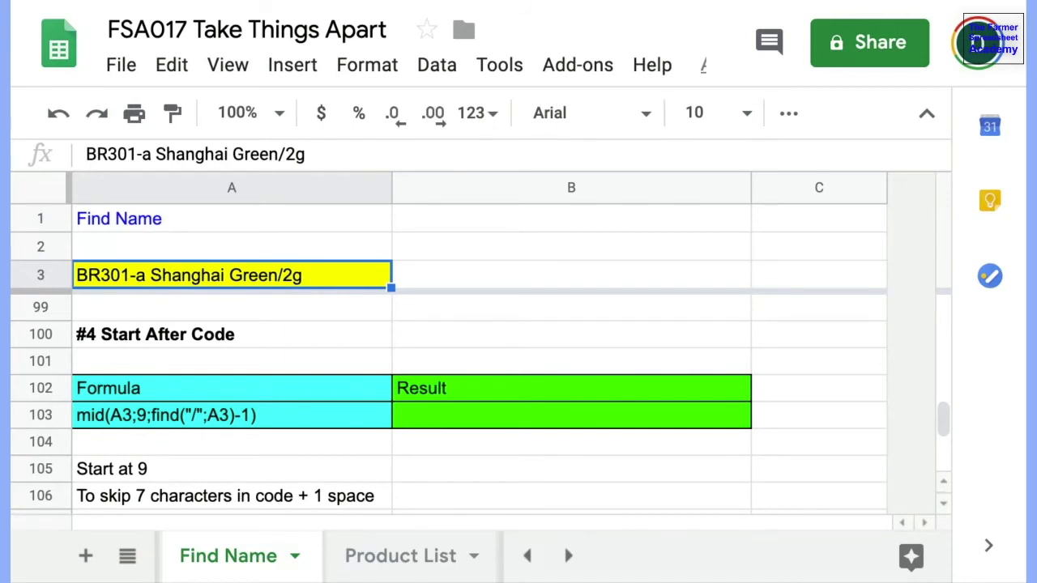
click(138, 415)
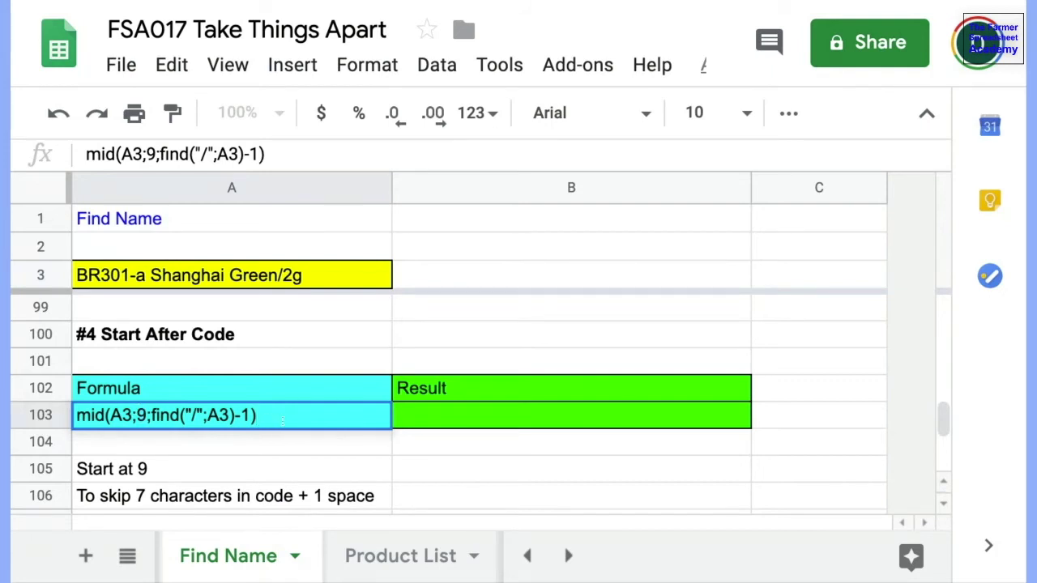
click(440, 420)
text(=)
key(ctrl+v)
key(Return)
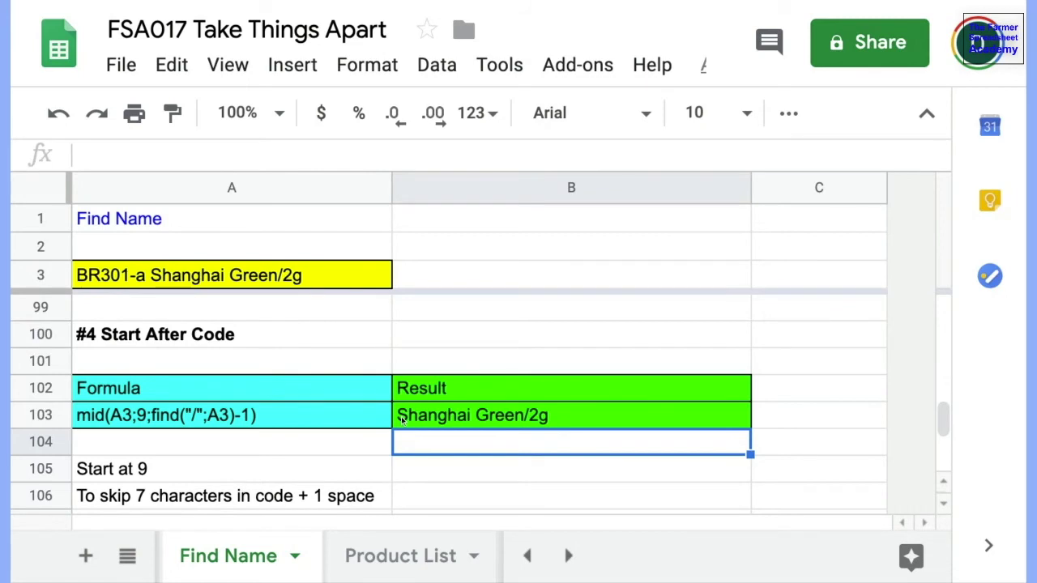
click(158, 416)
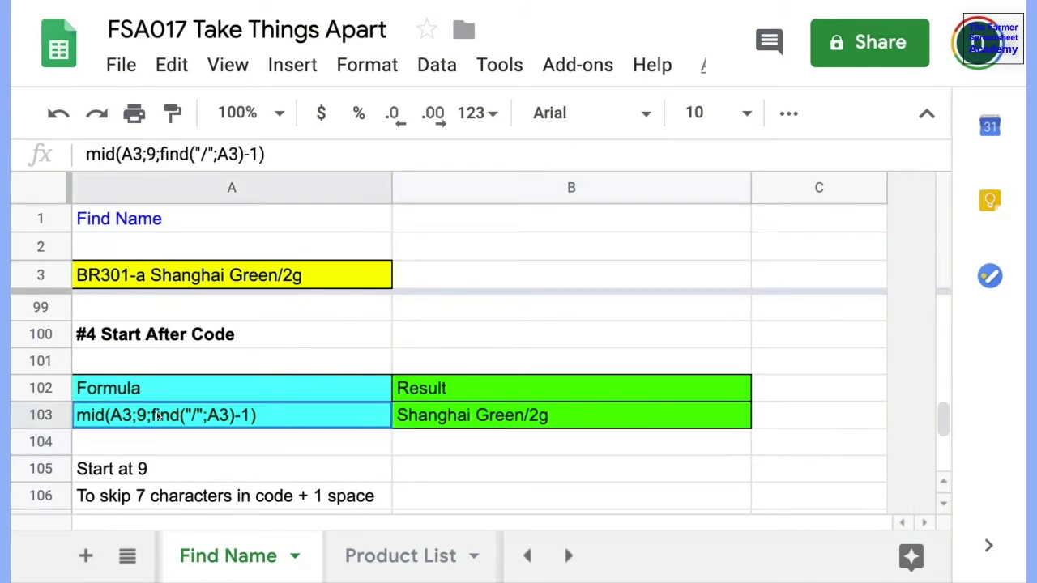
click(403, 420)
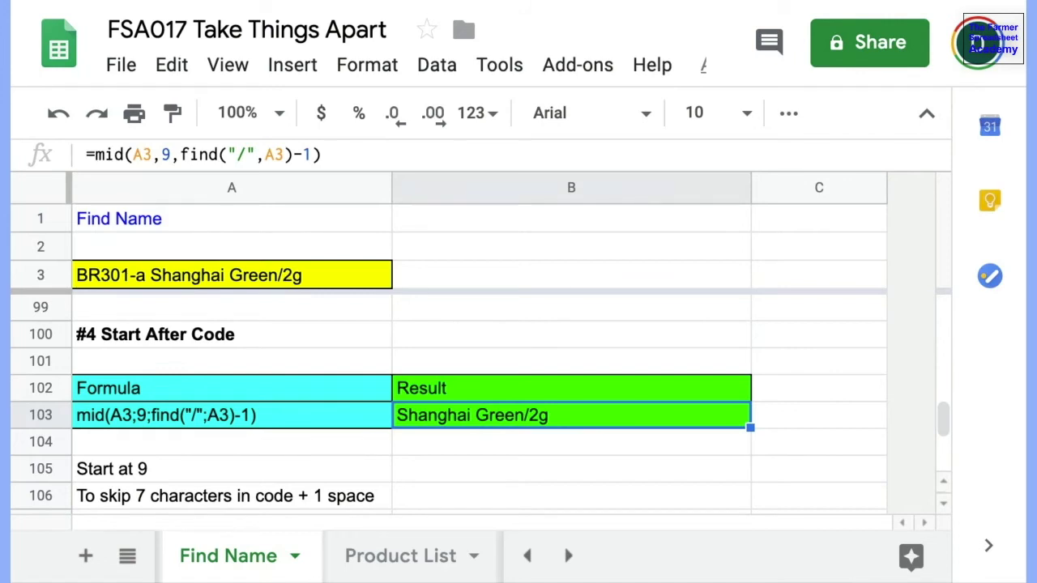
Under "#5 Shorten Length Again", check the code portion of A3 against A129 and enter =mid(A3,9,find("/",A3)-1-8) in result cell B129.
scroll(401, 464, down, 9)
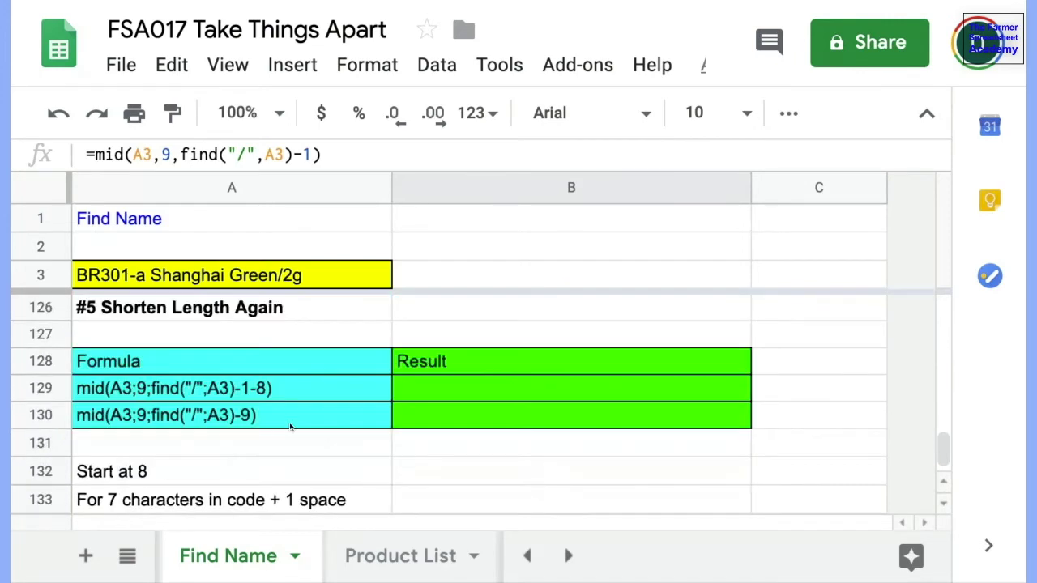
click(136, 392)
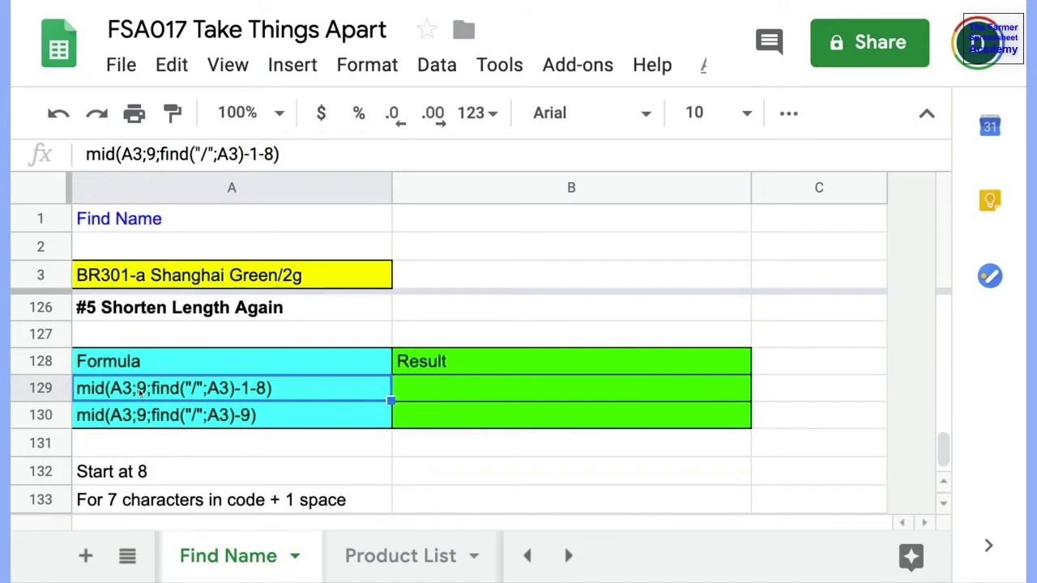
double_click(154, 389)
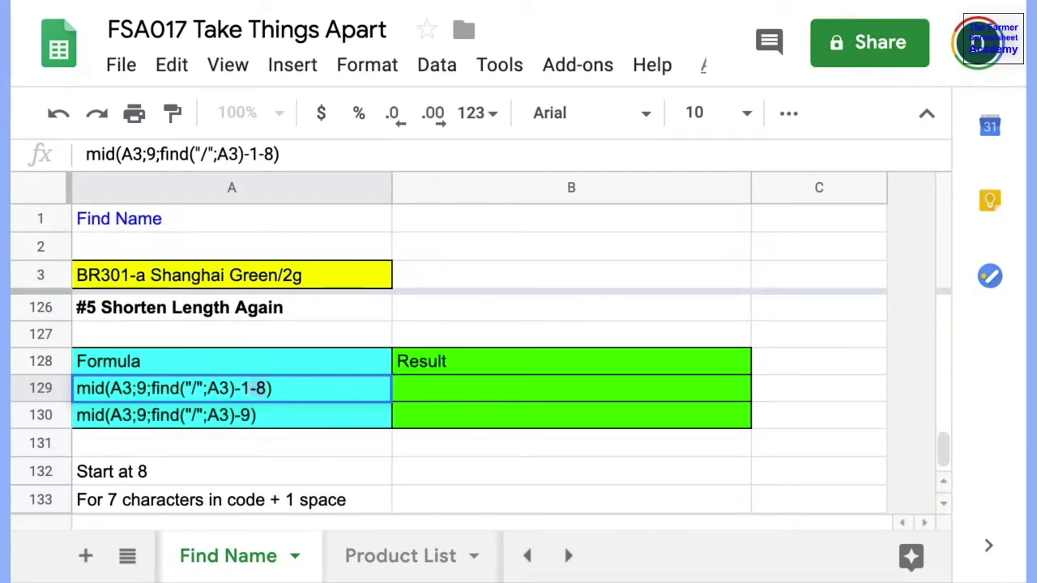
click(80, 276)
double_click(135, 278)
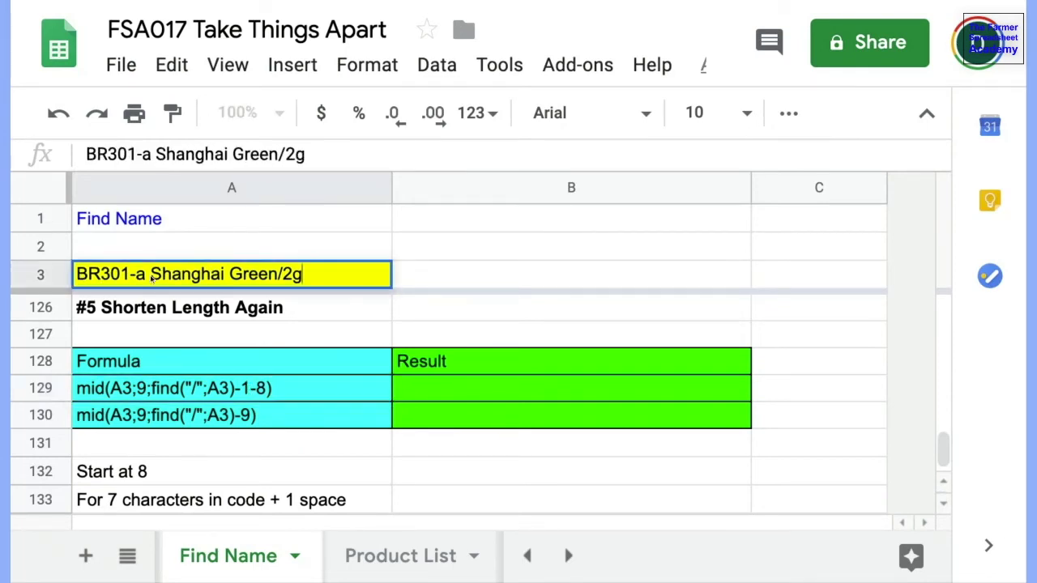
drag(152, 275, 77, 273)
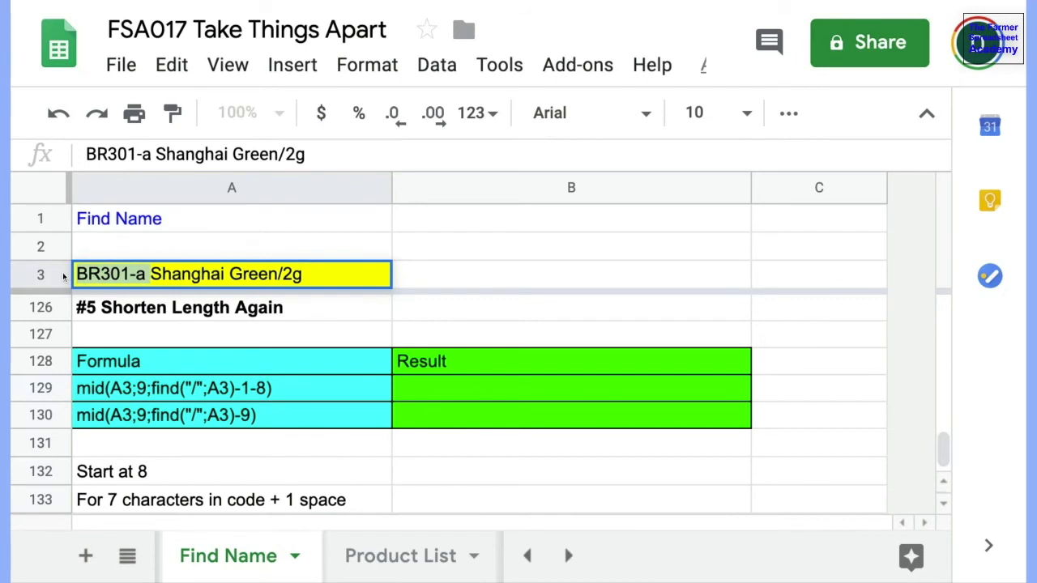
click(299, 385)
key(ctrl+c)
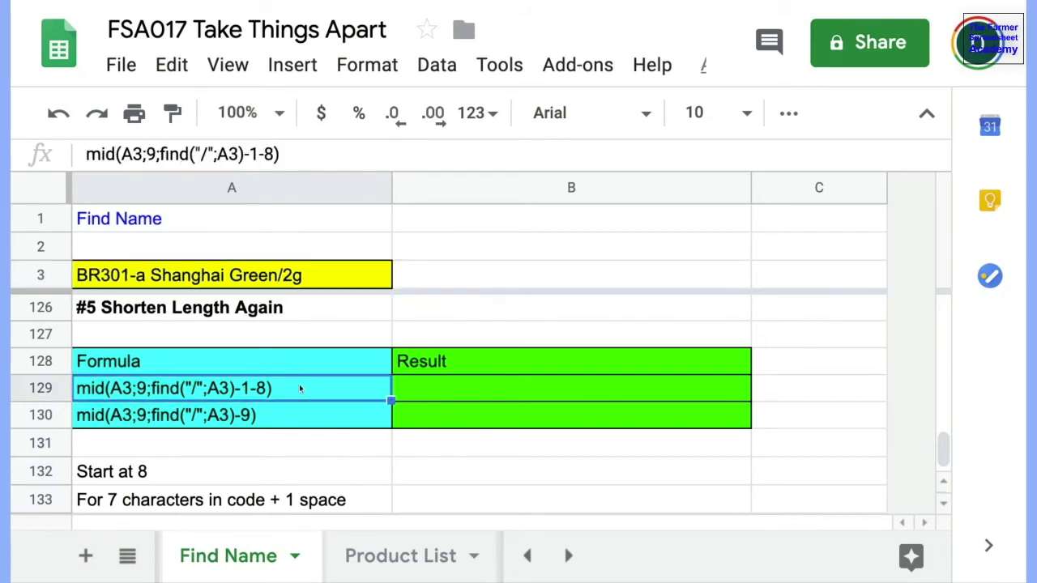
key(Right)
text(=)
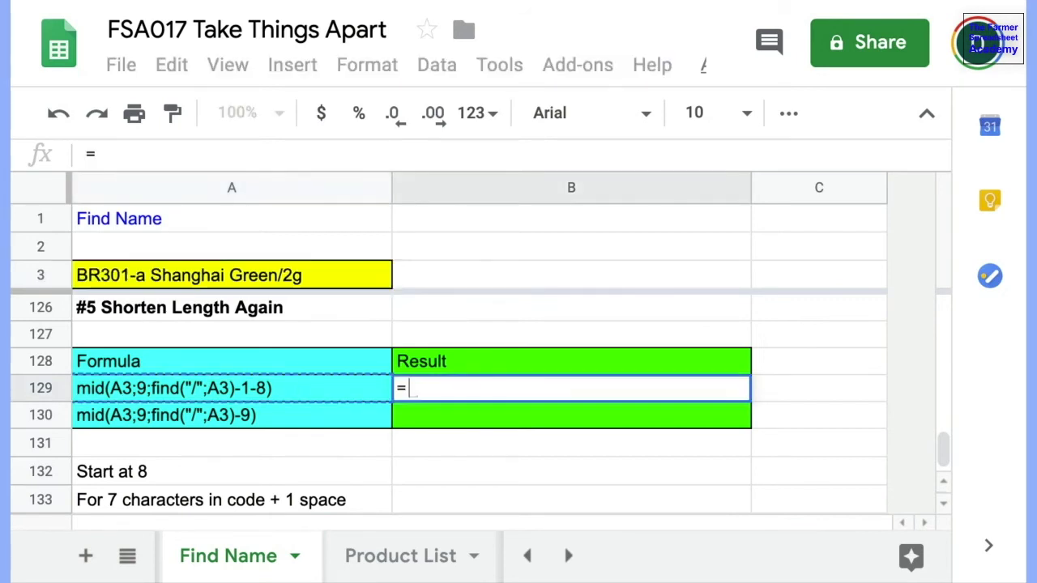
key(ctrl+v)
key(Return)
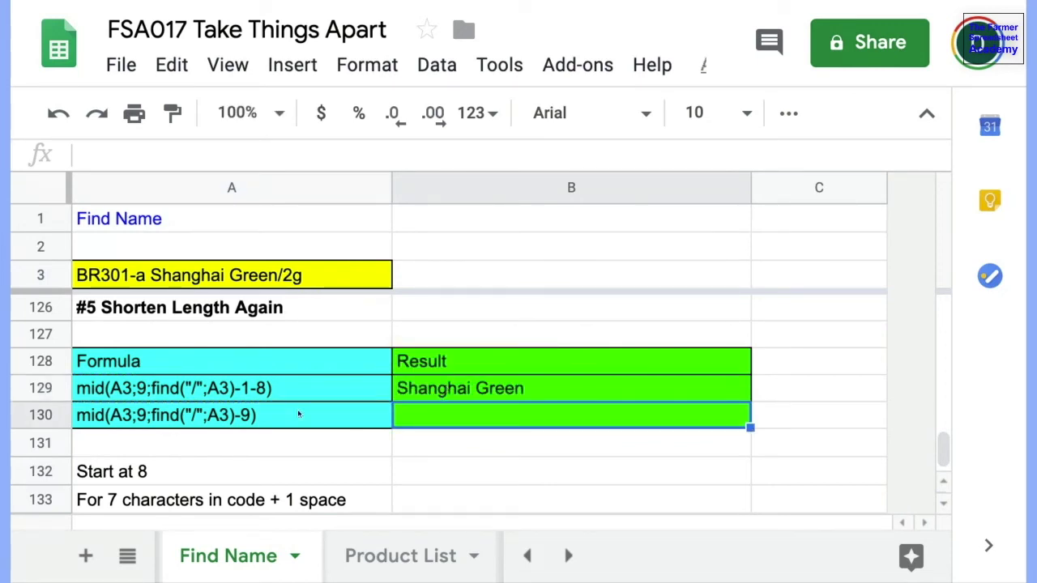
Enter the simplified formula =mid(A3,9,find("/",A3)-9) from A130 in result cell B130.
double_click(298, 414)
double_click(267, 388)
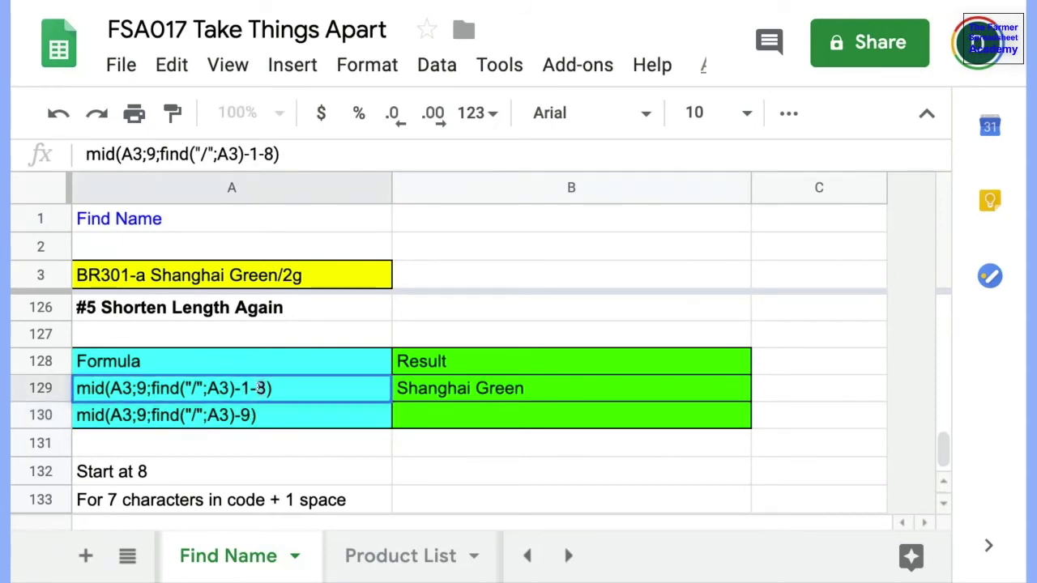
click(246, 415)
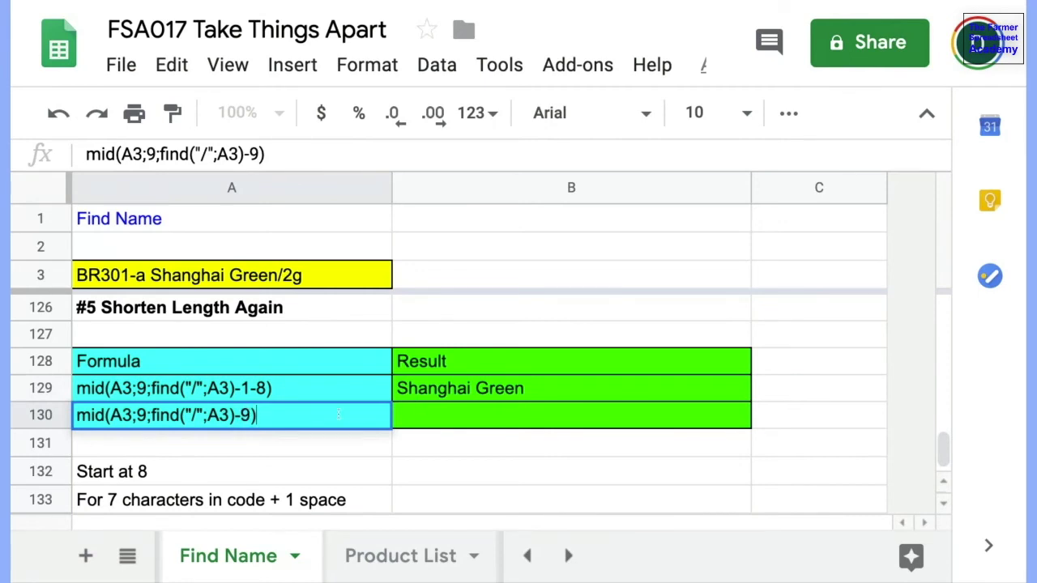
click(420, 413)
text(=)
key(ctrl+v)
key(Return)
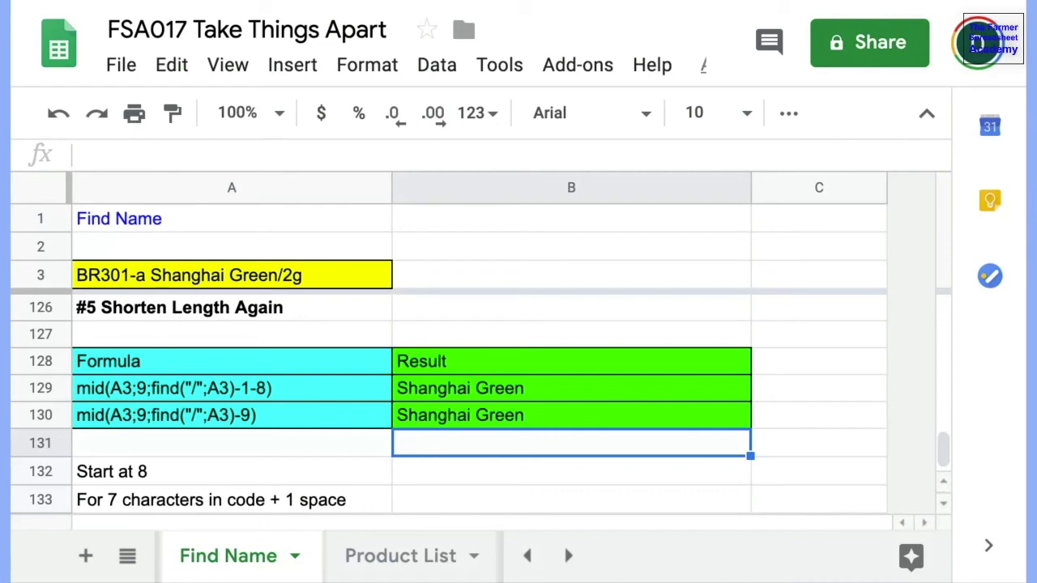
Switch to the Product List sheet and change the header in A1 to Name.
click(407, 559)
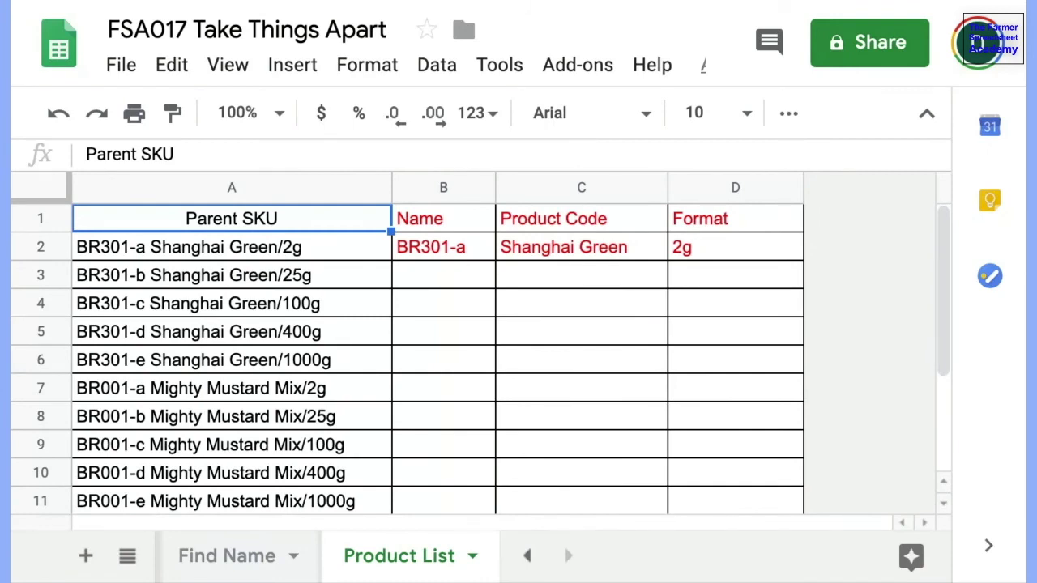
click(242, 195)
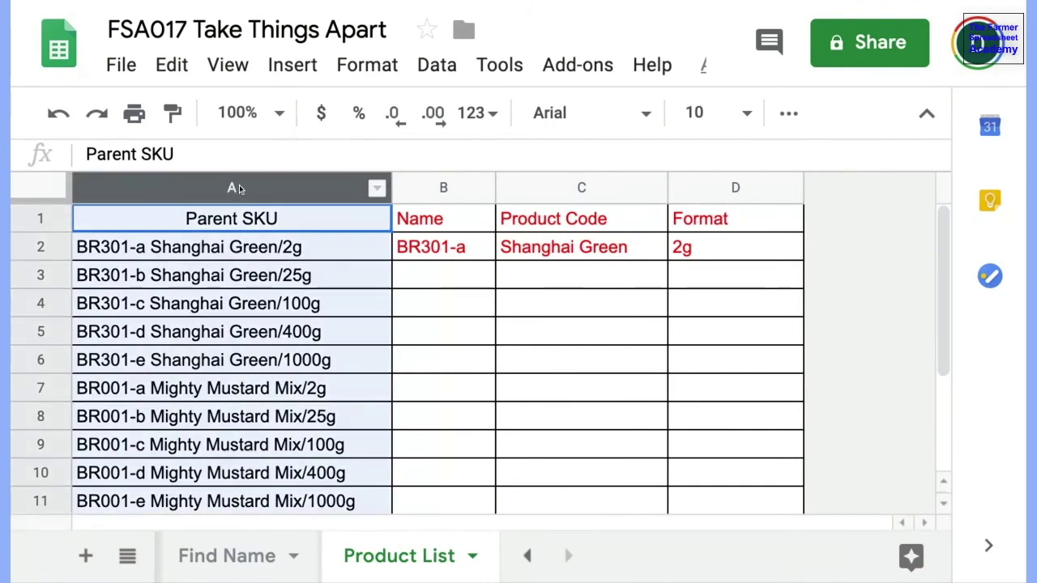
double_click(245, 226)
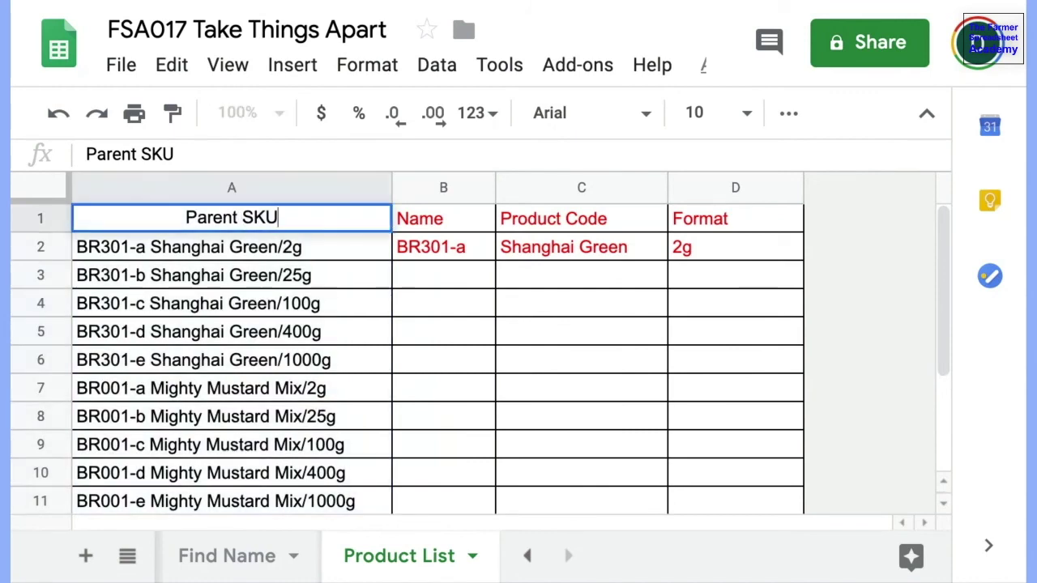
key(ctrl+a)
text(Name)
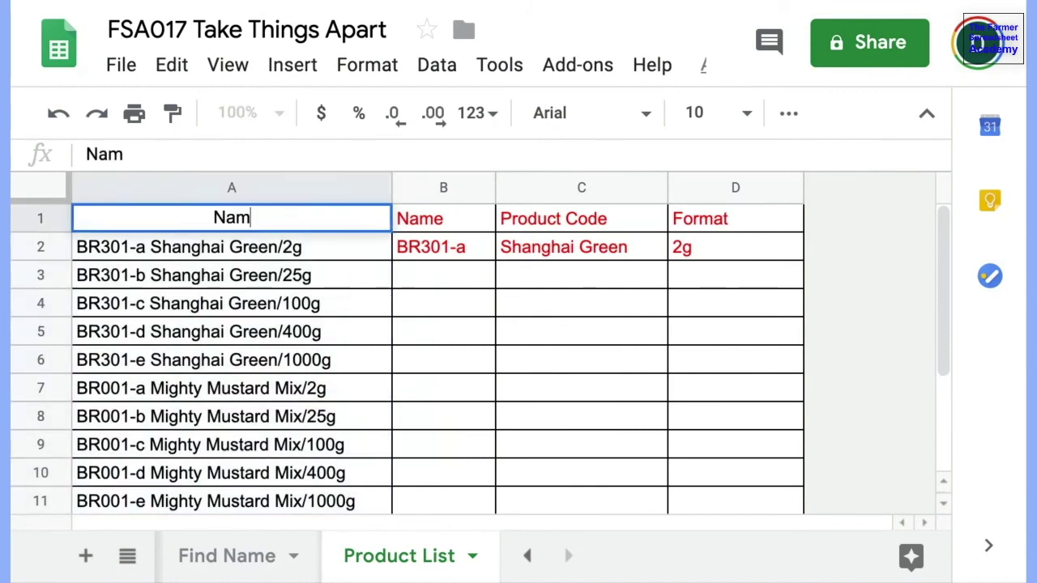
key(Return)
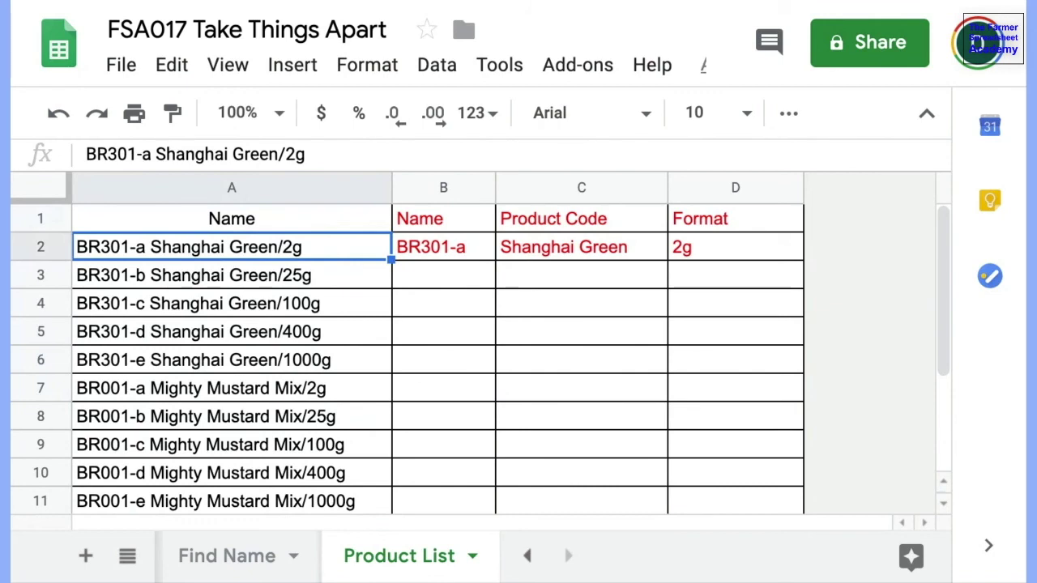
Examine the extraction formulas in B2, C2 and D2 of the Product List sheet.
click(487, 254)
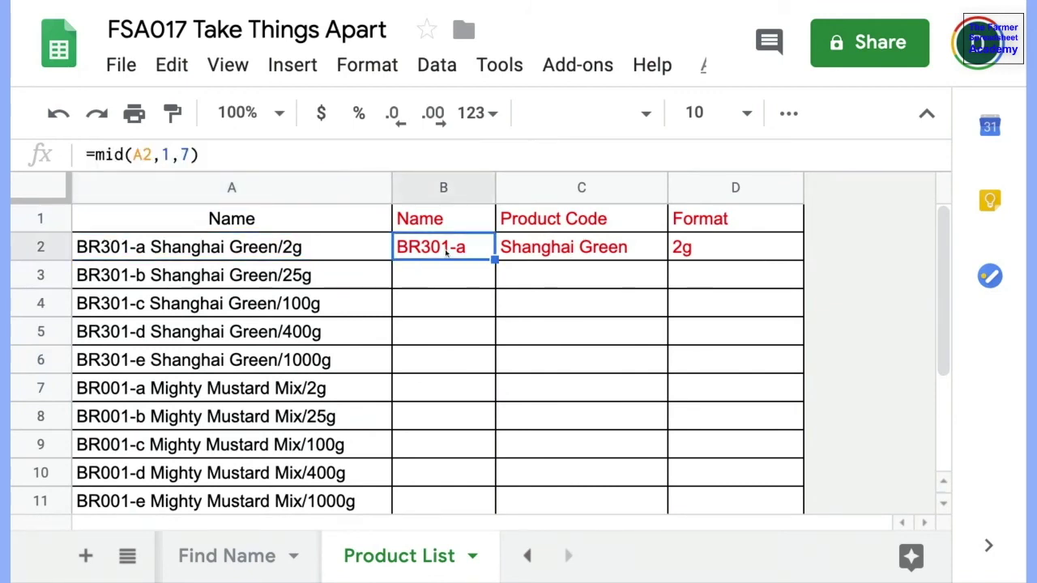
key(Left)
key(Right)
click(537, 248)
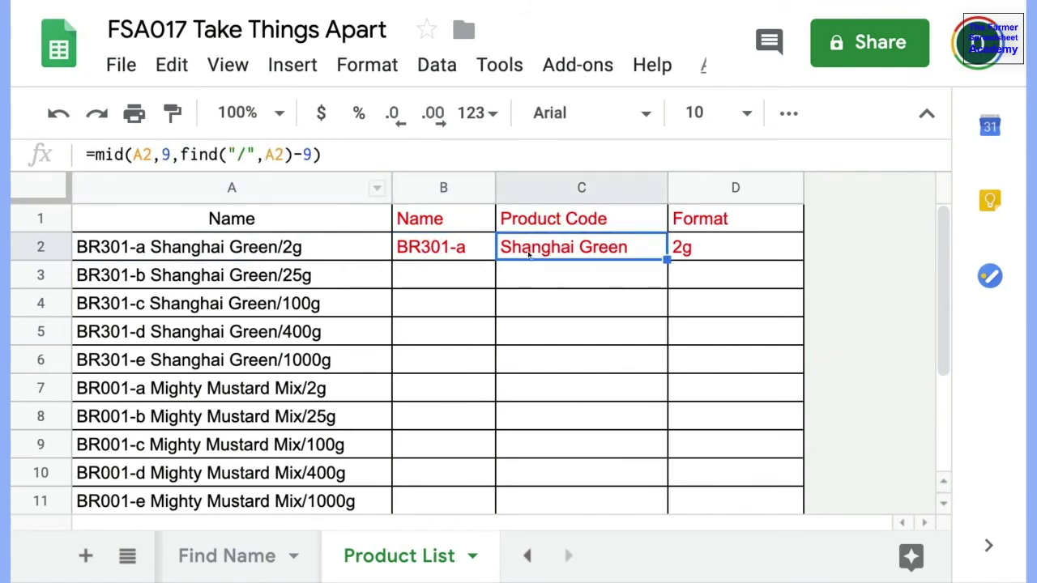
click(684, 256)
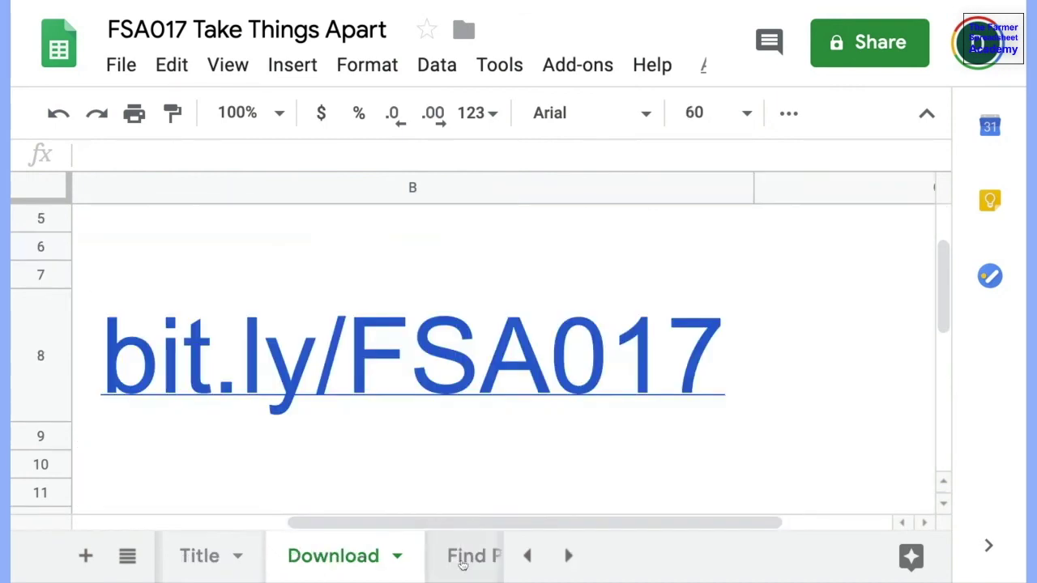
scroll(463, 562, right, 5)
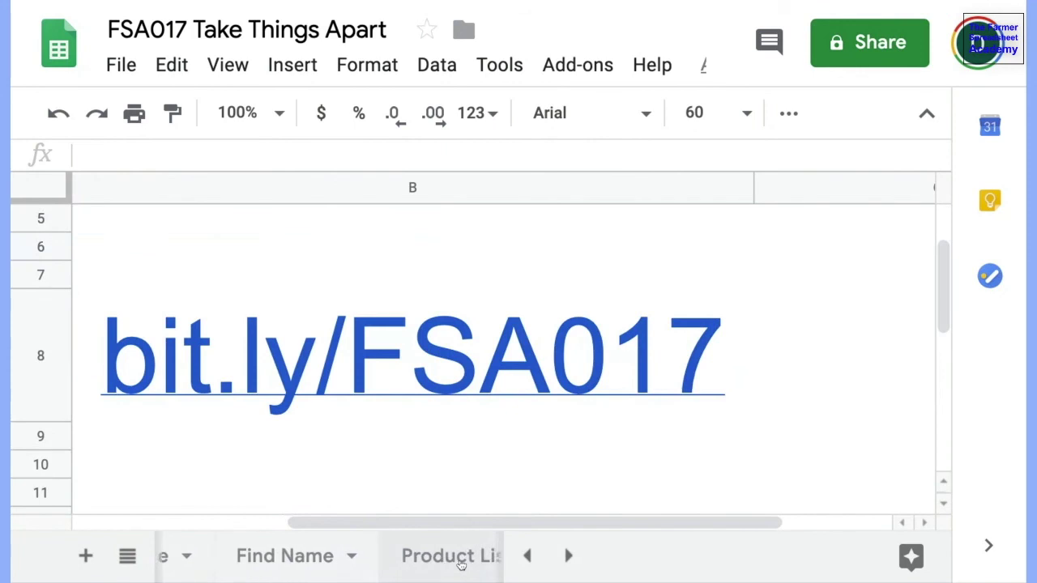
click(402, 559)
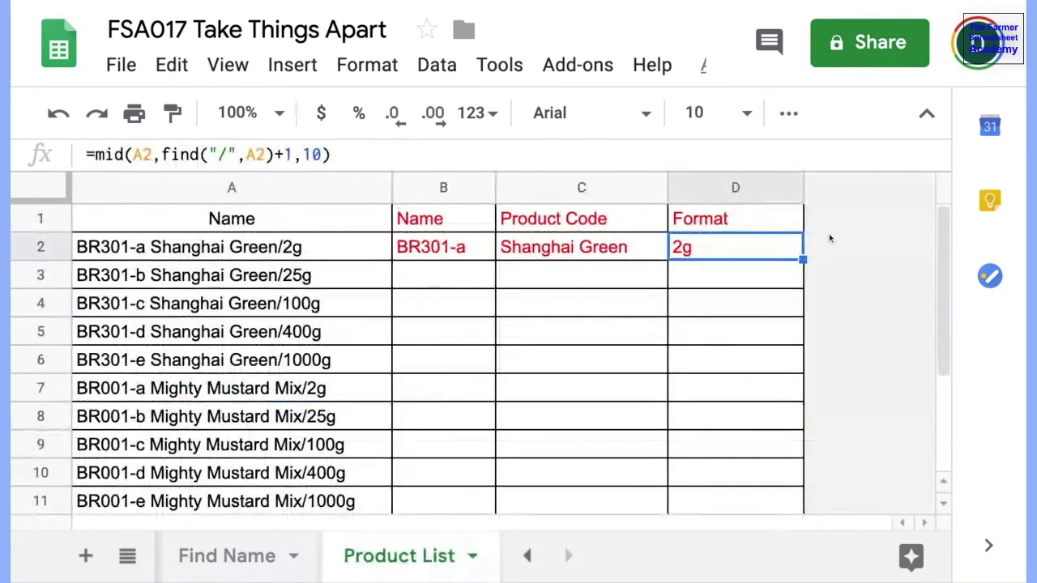
Fill the formulas in B2:D2 down through row 11 of the product list.
click(741, 278)
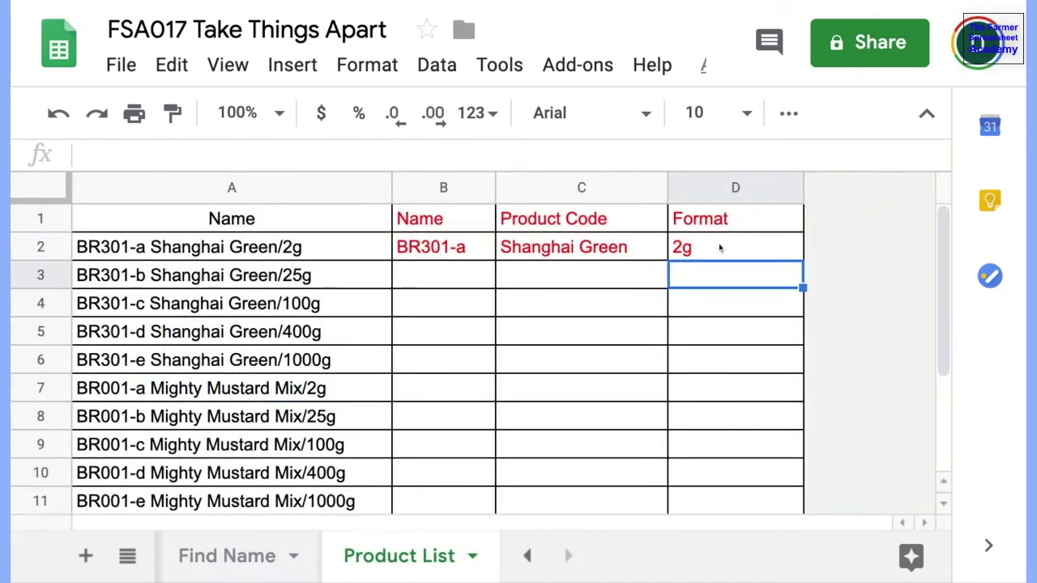
click(458, 252)
key(shift+Right)
key(shift+Right)
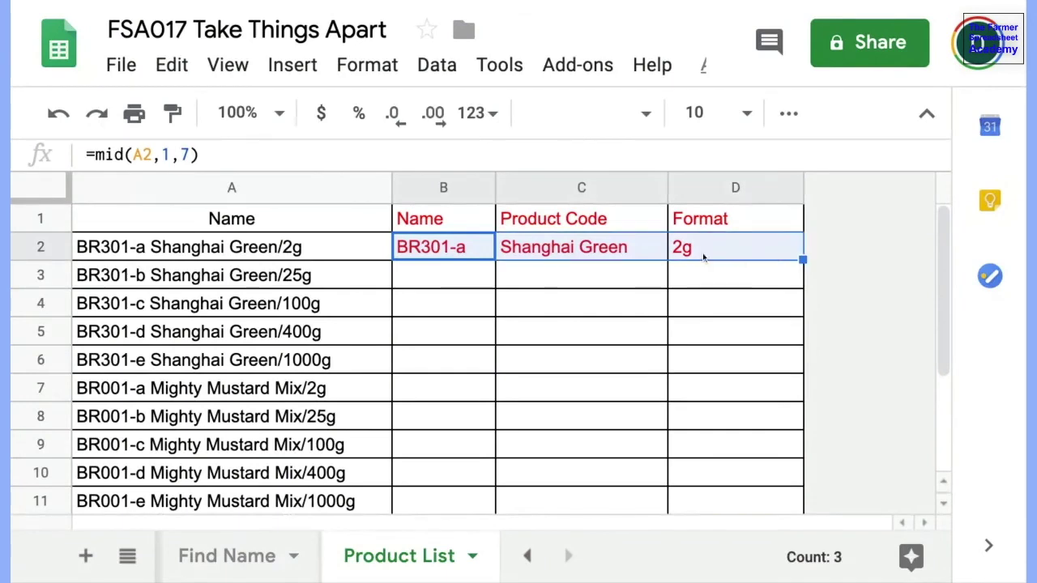
drag(802, 259, 802, 345)
scroll(798, 336, up, 3)
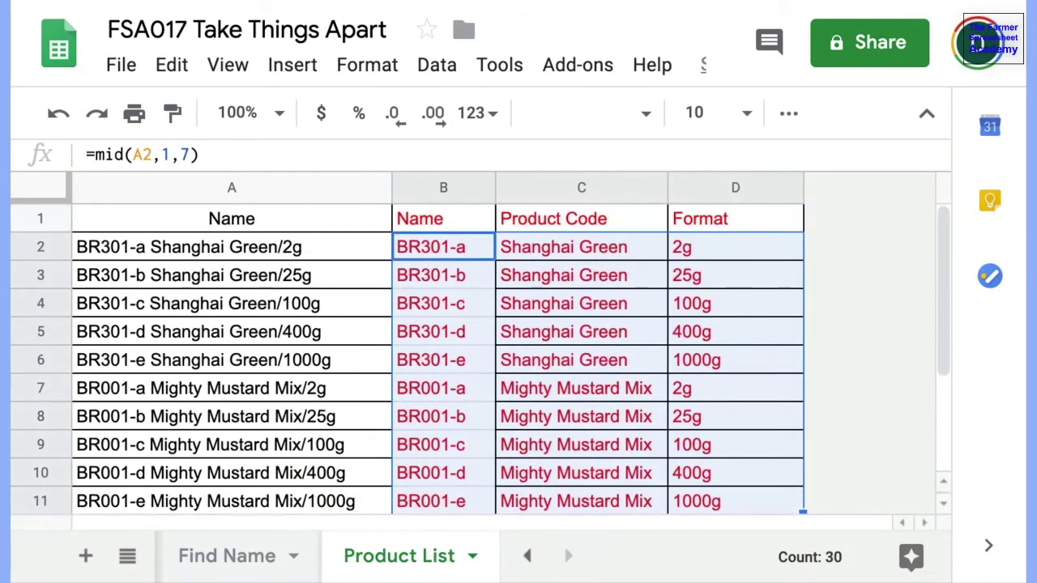